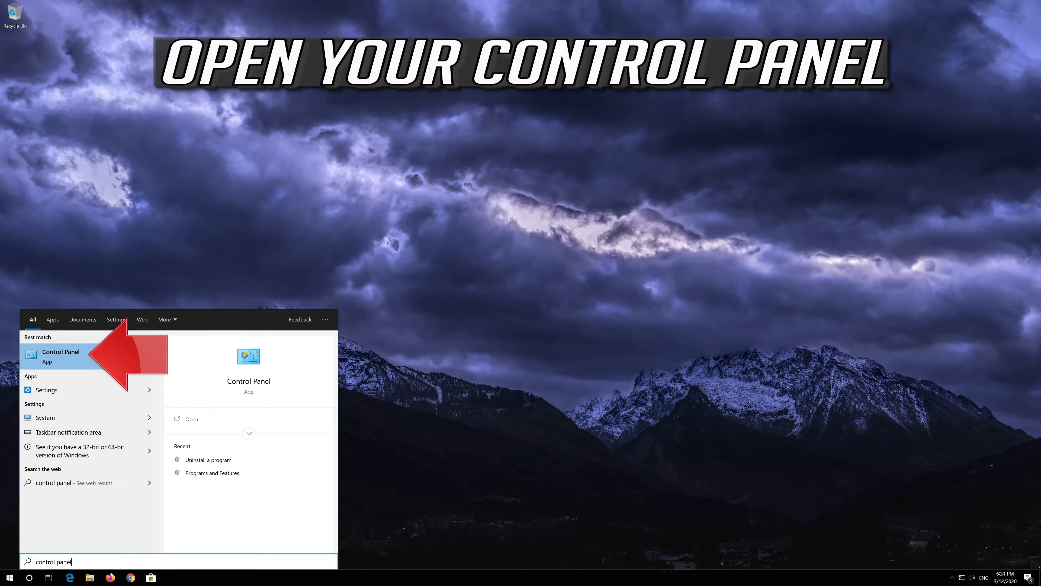
# Open Control Panel and go through Network and Internet and the Network and Sharing Center to the adapter settings
pyautogui.click(96, 357)
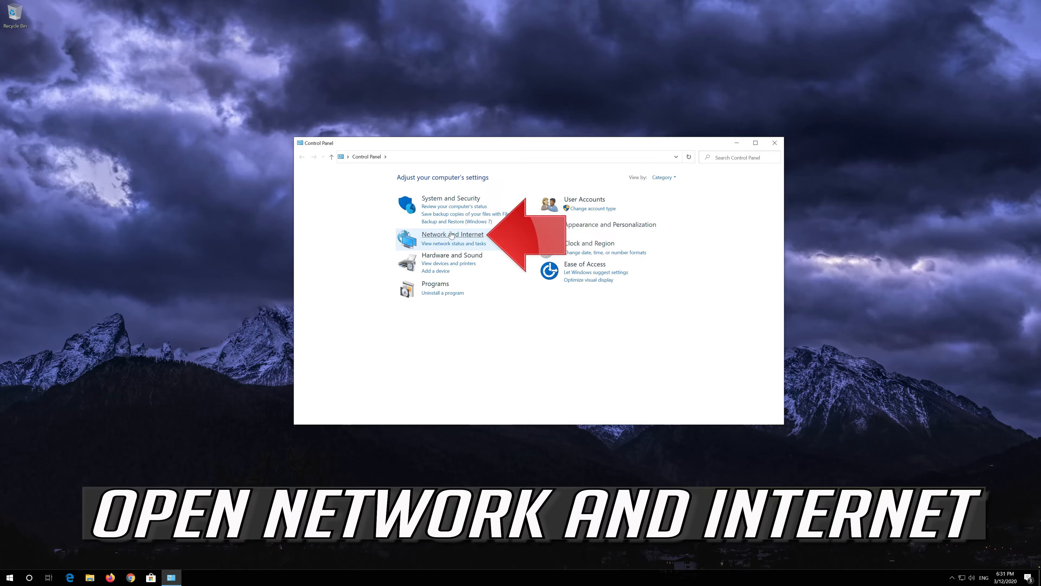
pyautogui.click(462, 236)
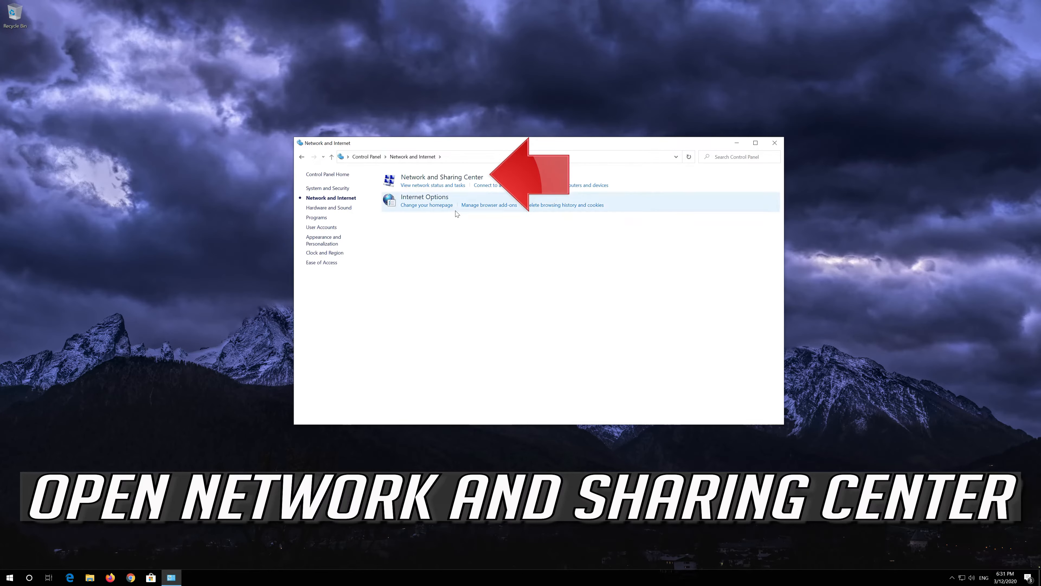
pyautogui.click(451, 178)
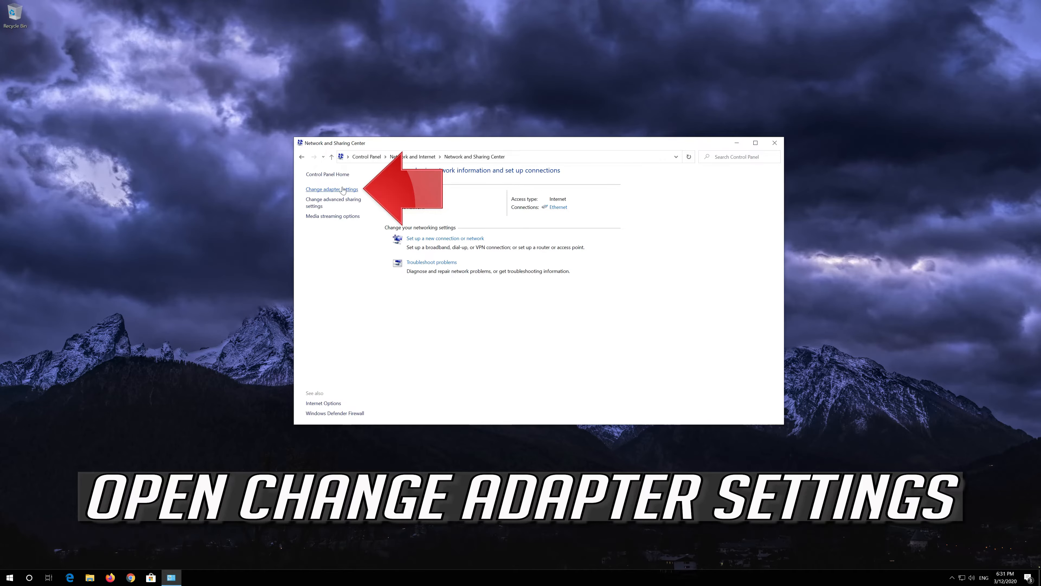
pyautogui.click(332, 190)
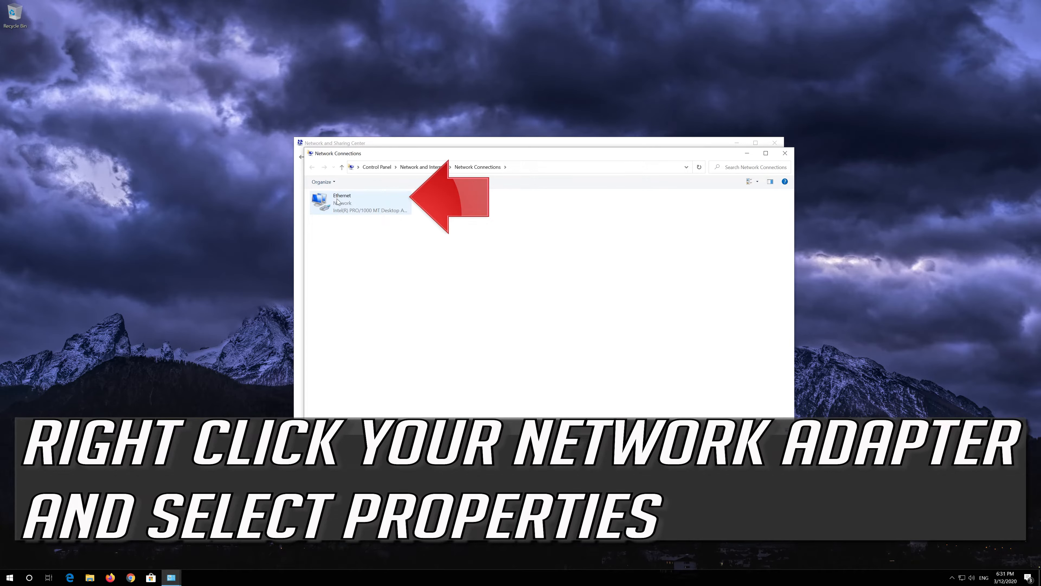
# Open the Ethernet adapter's properties and bring up the settings of Internet Protocol Version 4 (TCP/IPv4)
pyautogui.click(357, 199)
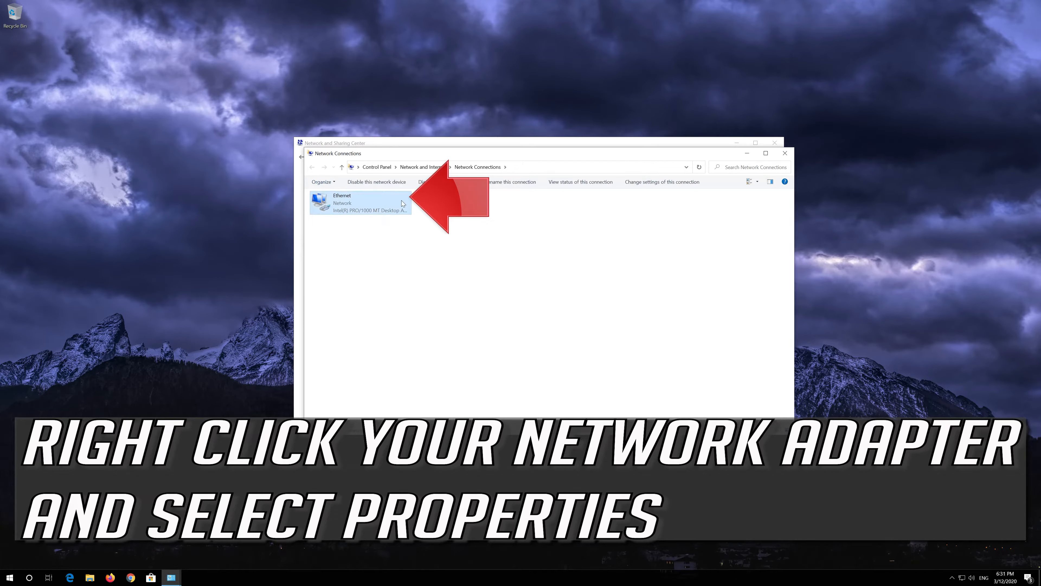
pyautogui.rightClick(358, 200)
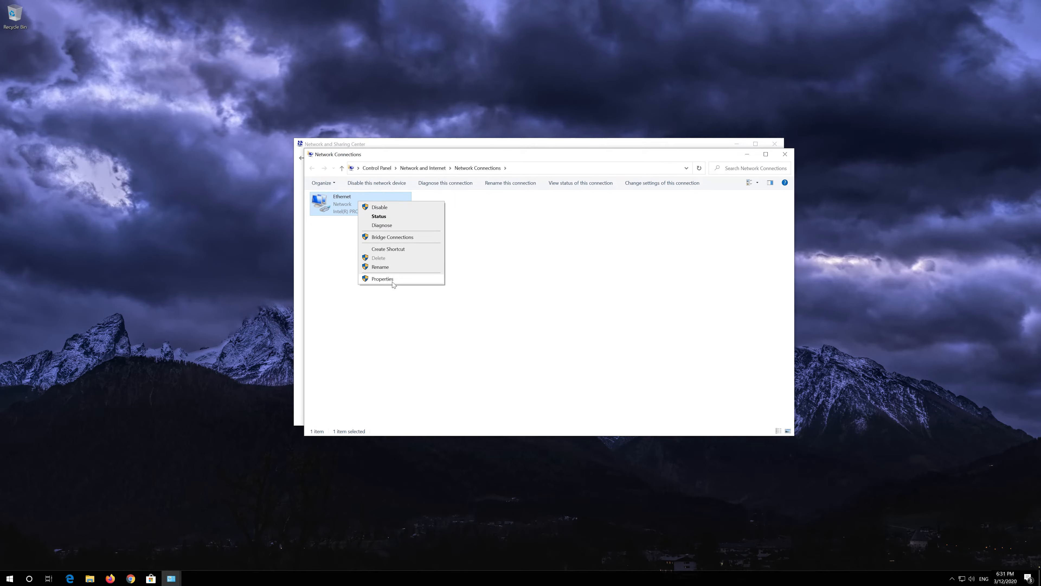
pyautogui.click(383, 279)
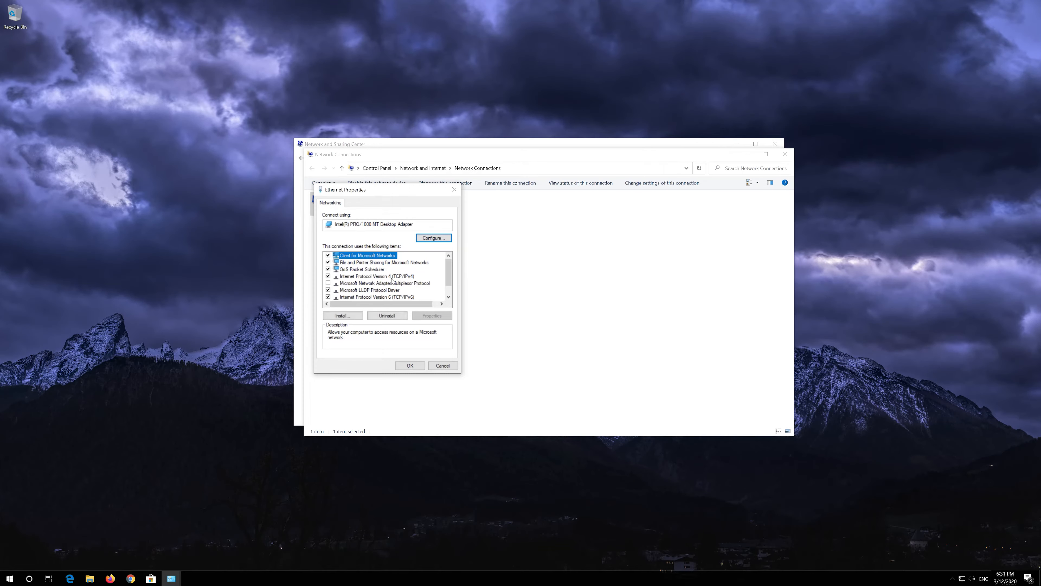
pyautogui.moveTo(385, 194); pyautogui.dragTo(548, 199)
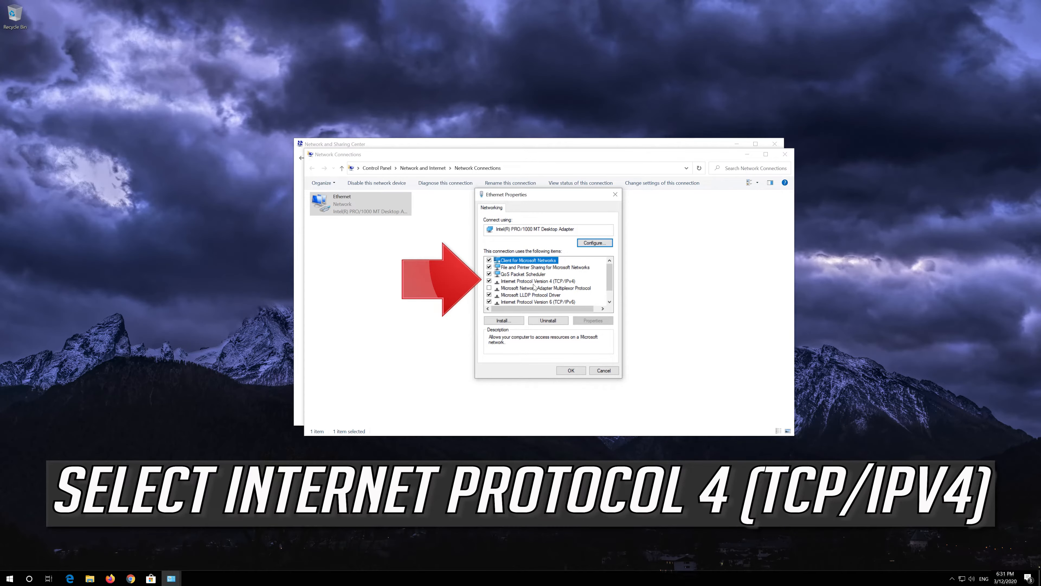
pyautogui.click(561, 282)
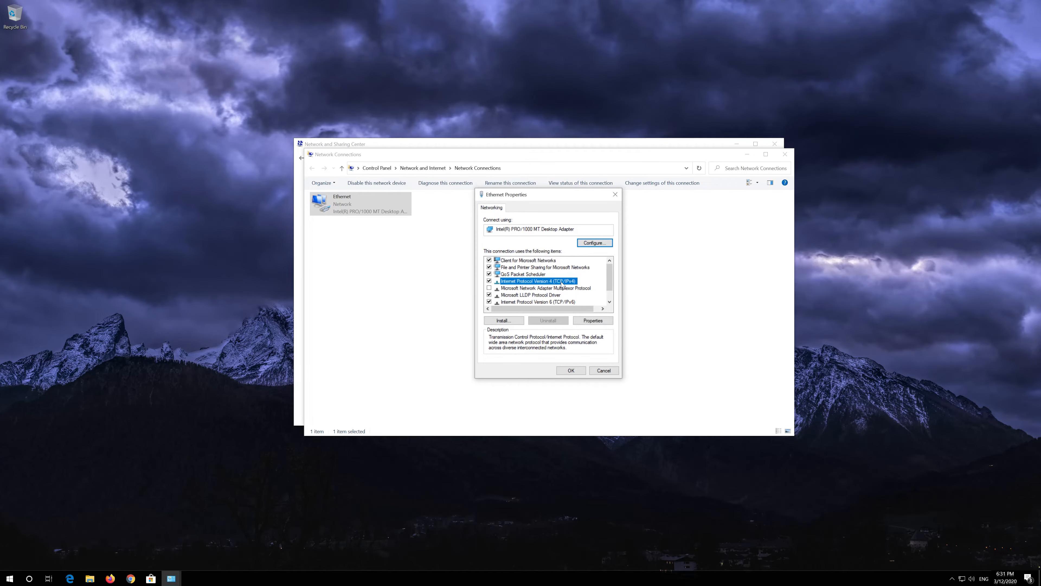
pyautogui.click(593, 320)
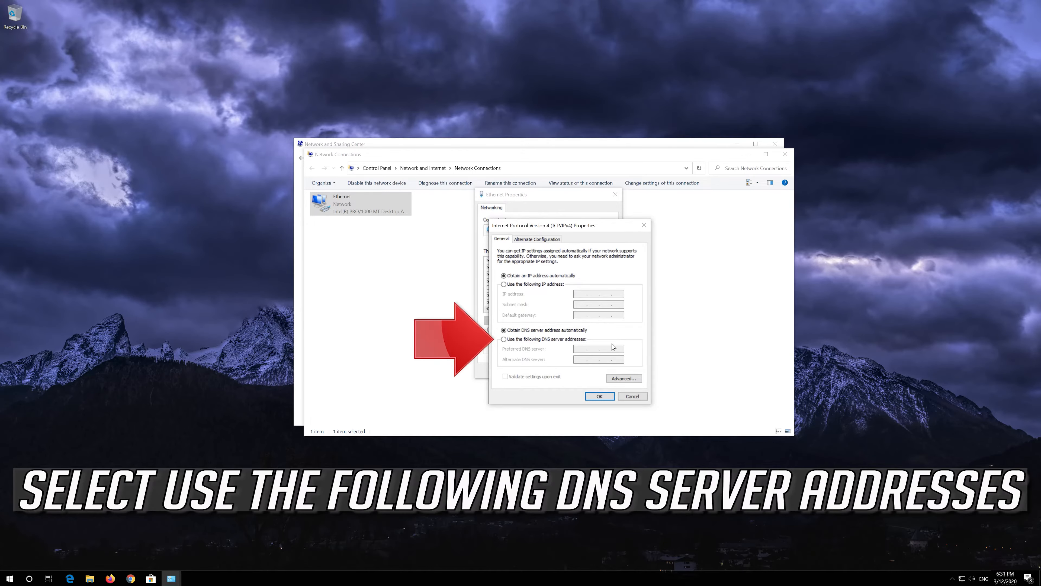
# Use manual DNS servers with preferred 1.1.1.1 and alternate 1.0.0.1, apply them and close the adapter properties
pyautogui.click(504, 340)
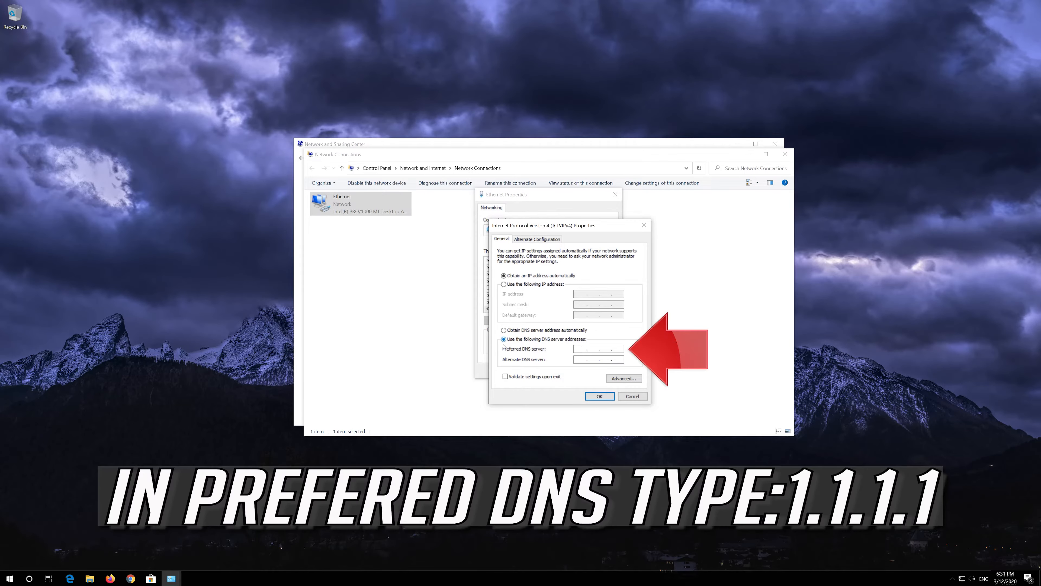
pyautogui.click(581, 350)
pyautogui.write('1.1.1.1')
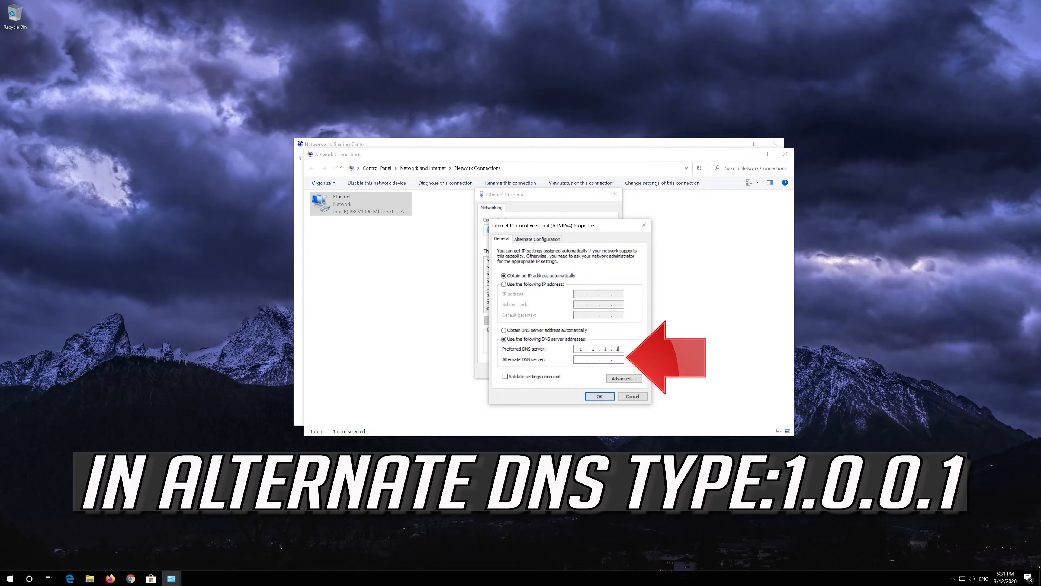
pyautogui.click(580, 358)
pyautogui.write('1.0.0.')
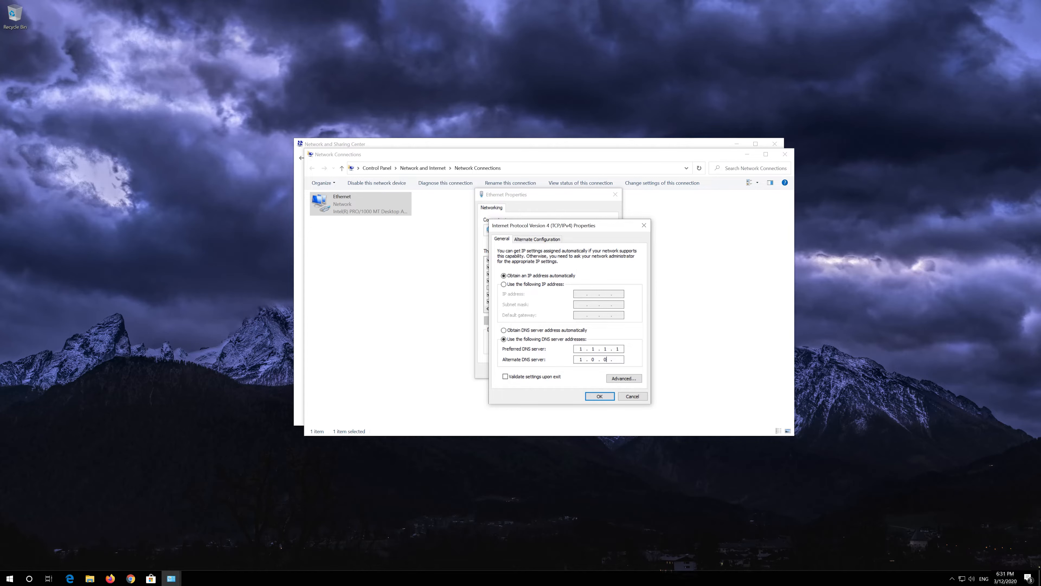
pyautogui.write('1')
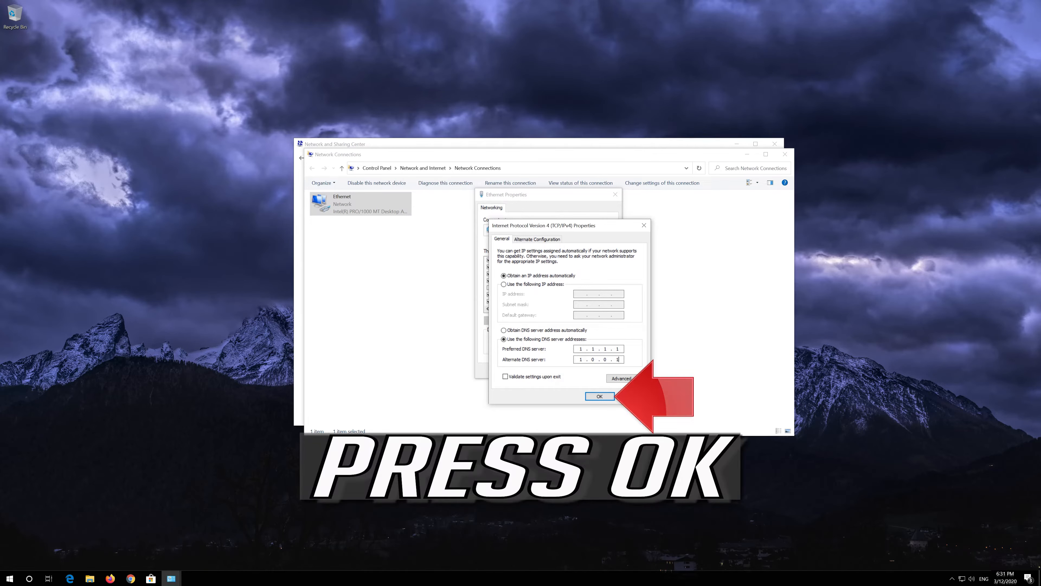
pyautogui.click(600, 396)
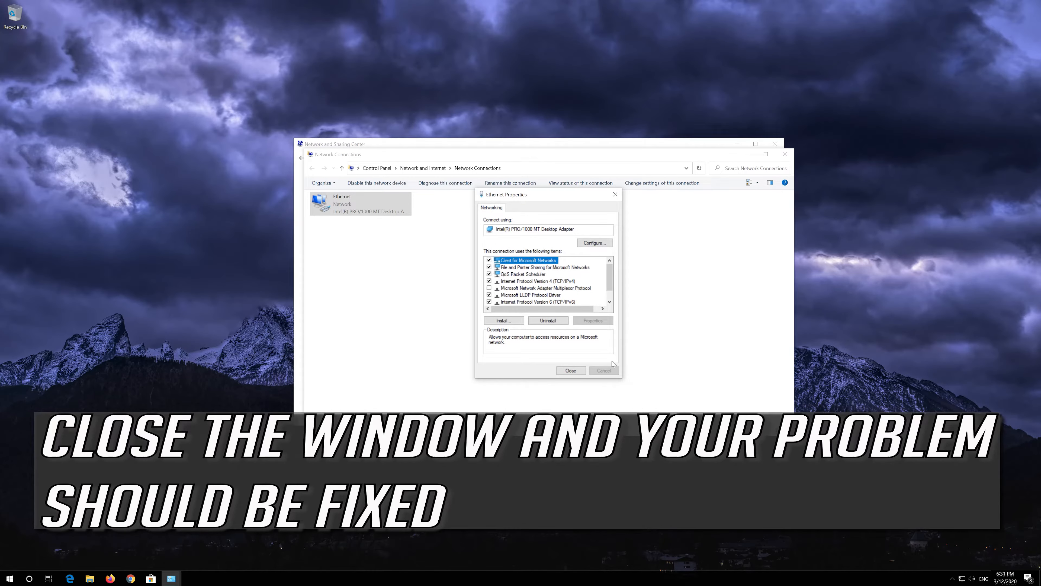
pyautogui.click(570, 370)
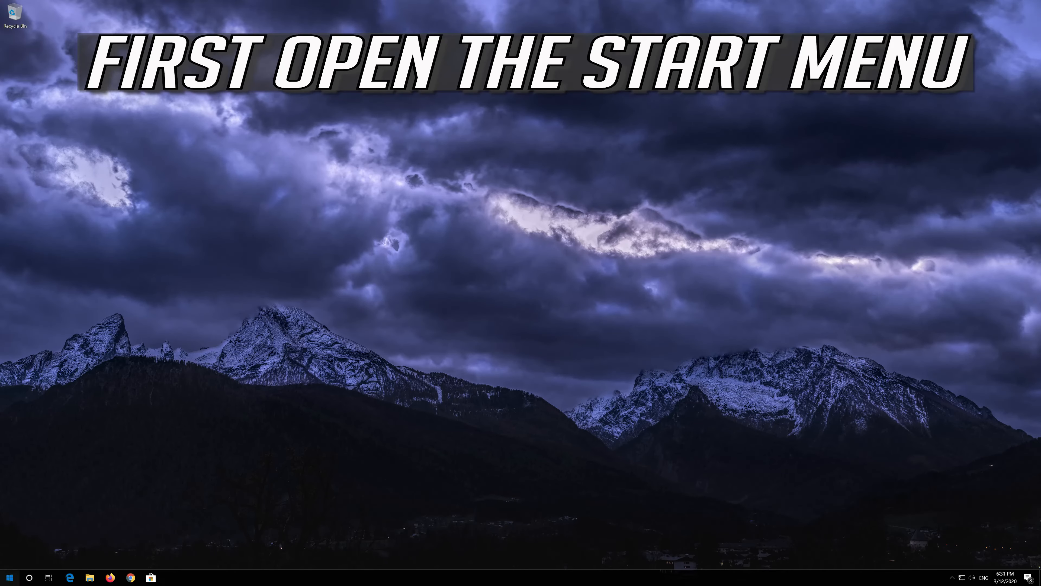
# Open the Network & Internet section of Windows Settings
pyautogui.press('super')
pyautogui.moveTo(11, 540)
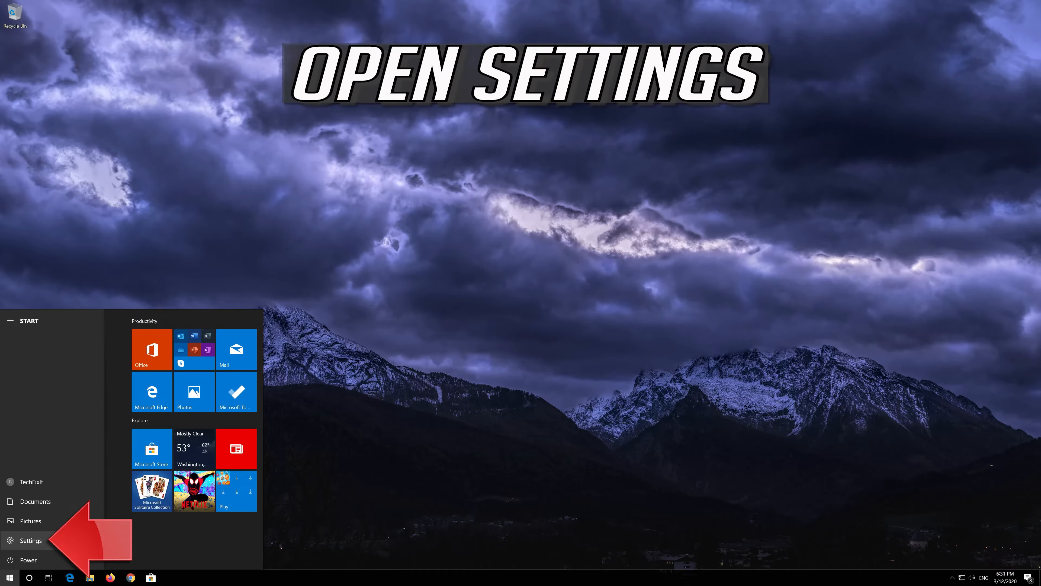
pyautogui.click(34, 541)
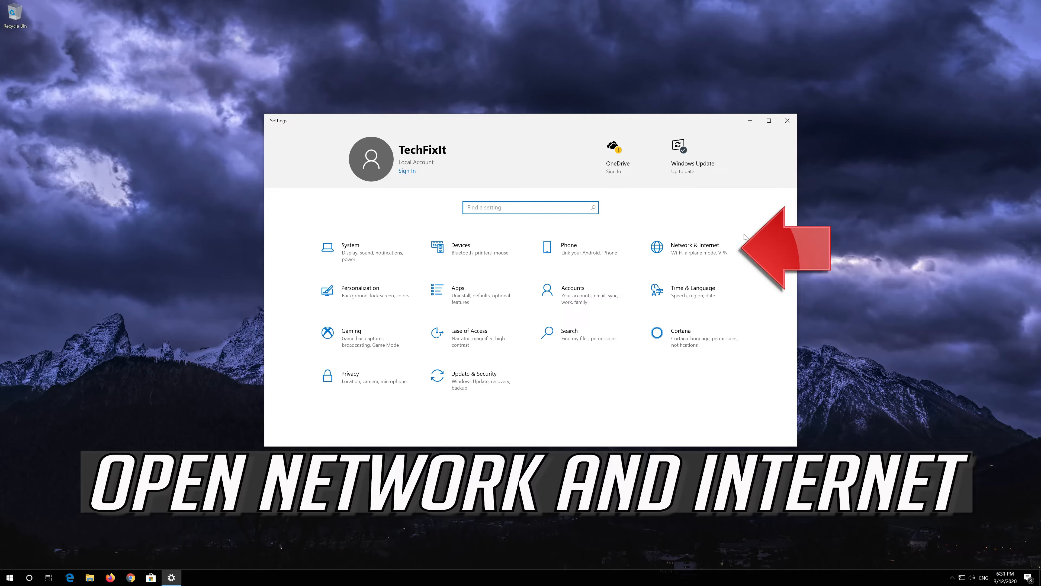
pyautogui.click(693, 253)
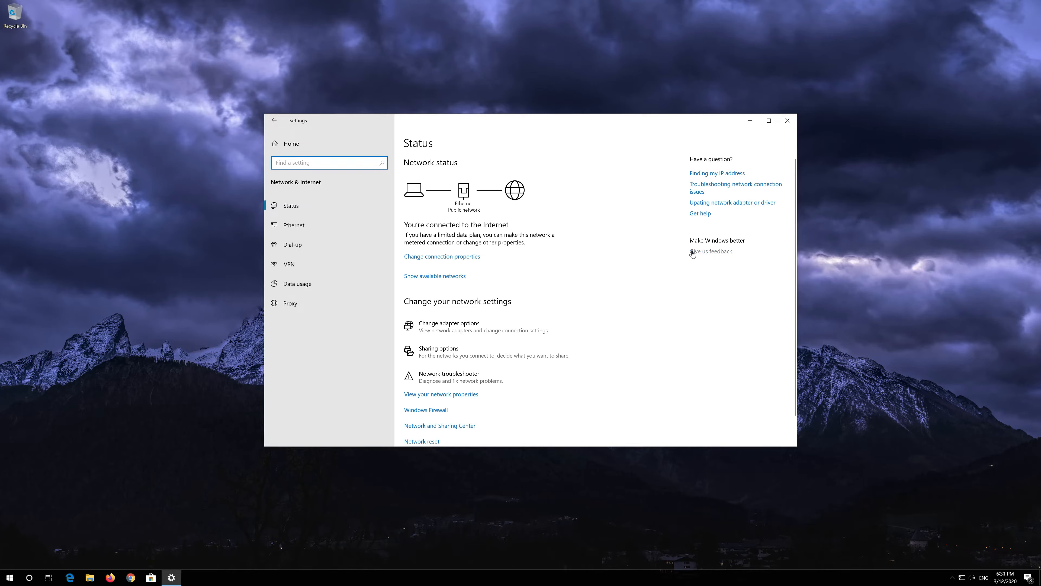
# Run and confirm a network reset, dismiss the sign-out notice and close Settings
pyautogui.scroll(-2, 693, 254)
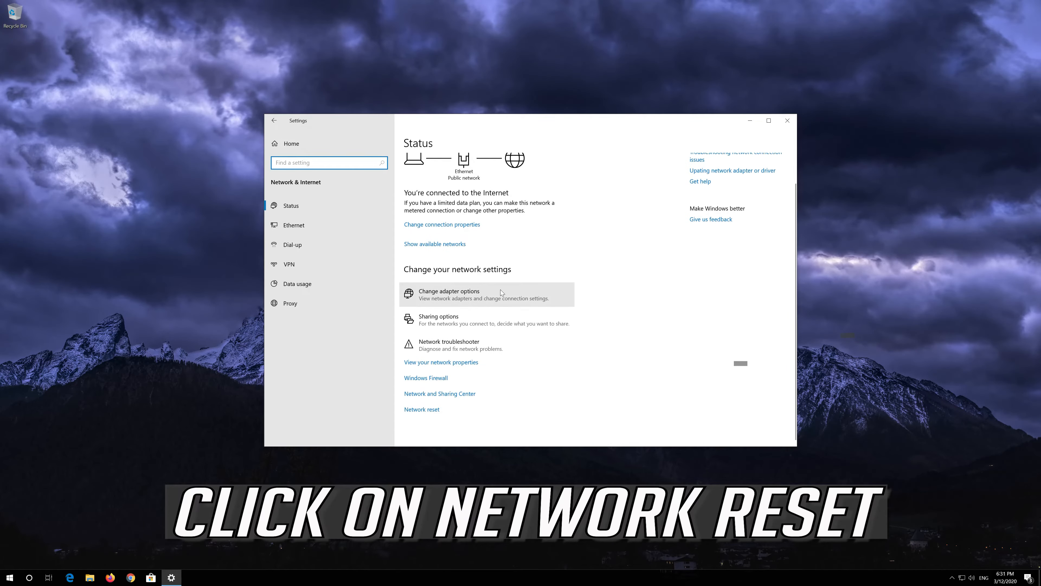
pyautogui.click(434, 410)
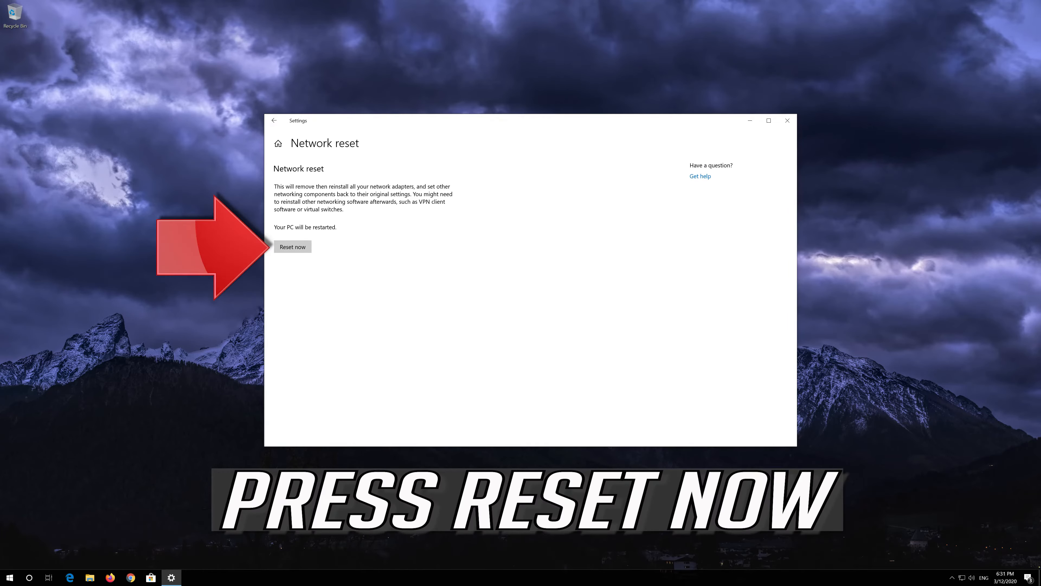
pyautogui.click(285, 248)
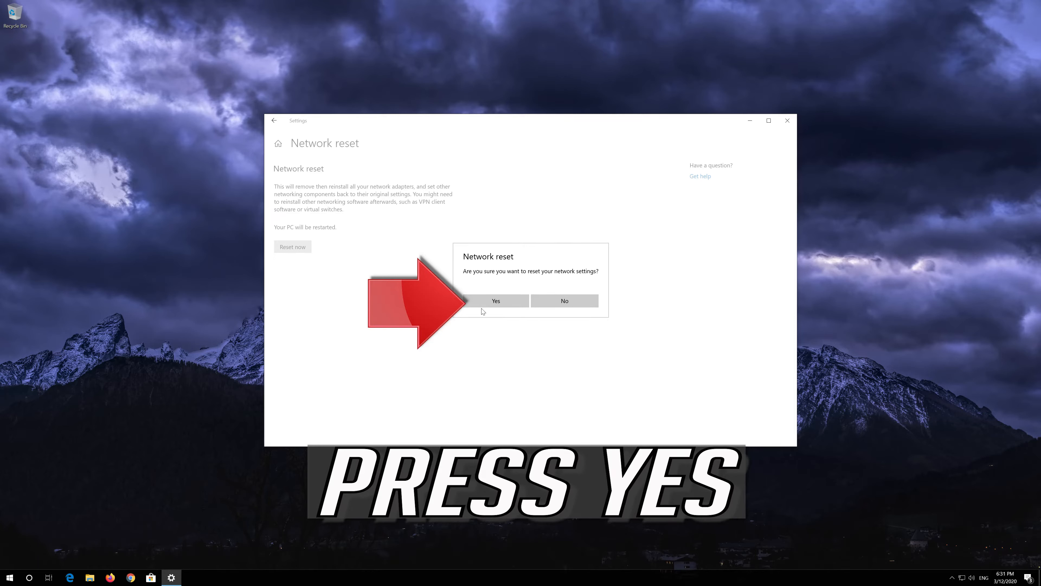
pyautogui.click(494, 301)
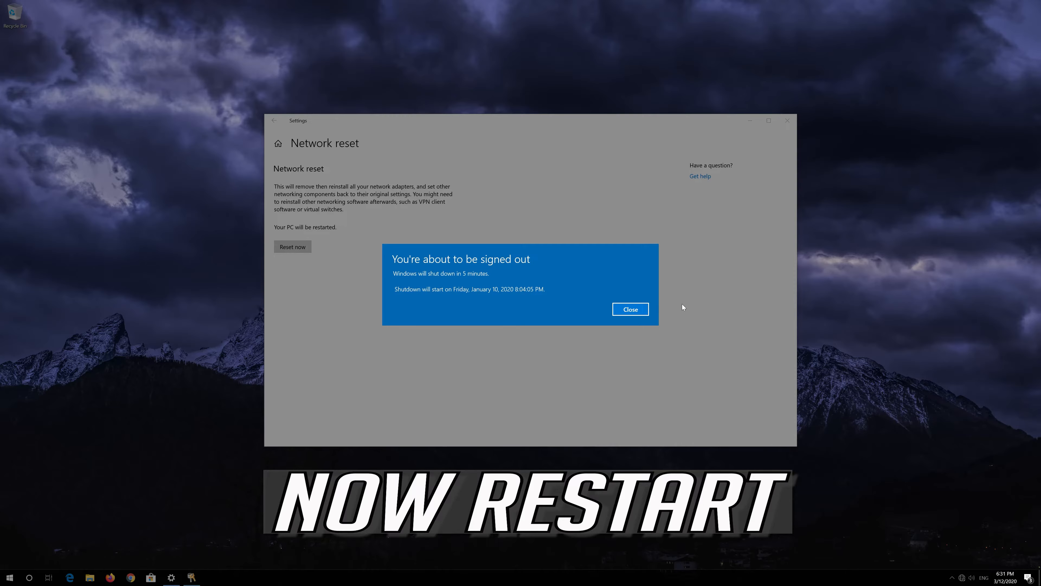
pyautogui.click(645, 311)
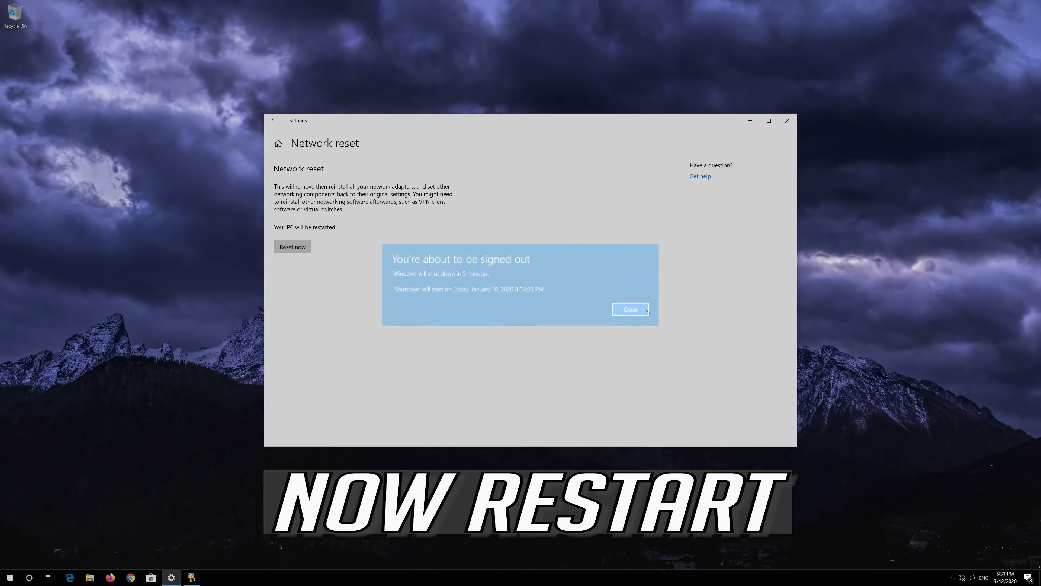
pyautogui.click(788, 120)
# Restart the computer from the Start menu's power options
pyautogui.click(10, 578)
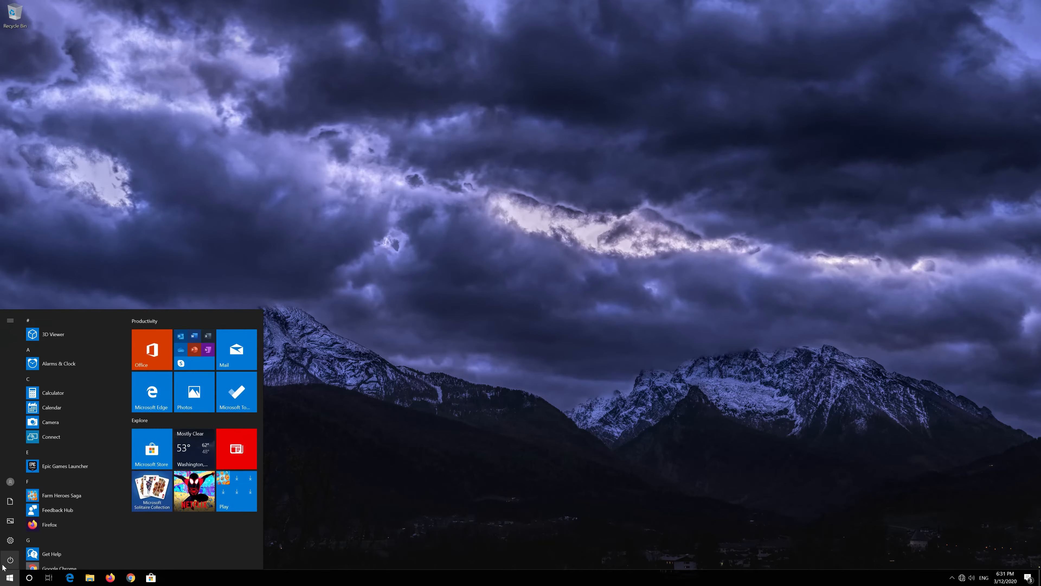
pyautogui.moveTo(13, 556)
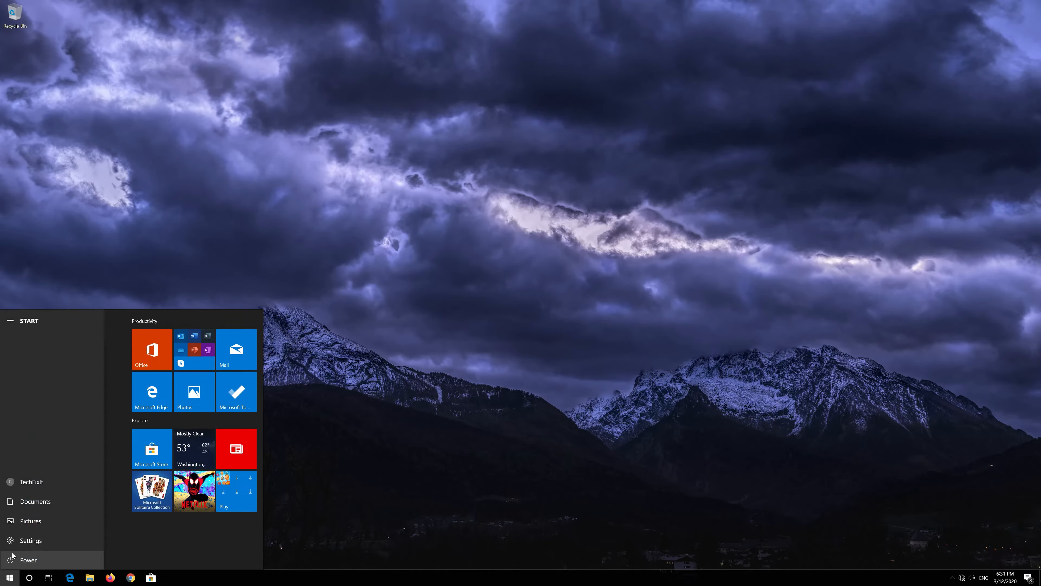
pyautogui.click(14, 557)
pyautogui.click(21, 538)
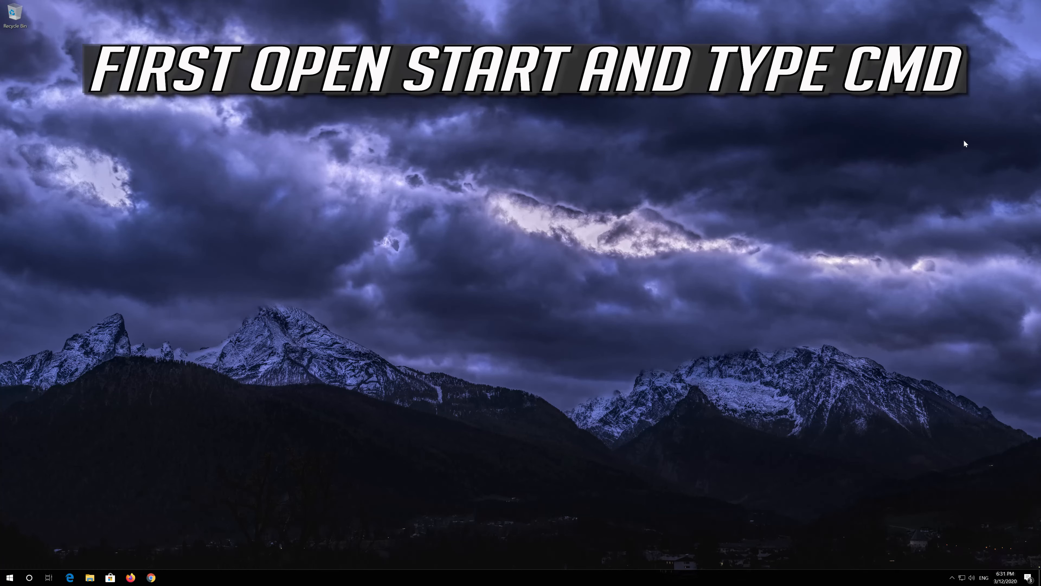
# Search for cmd and open Command Prompt as administrator, allowing it to make changes to the device
pyautogui.press('super')
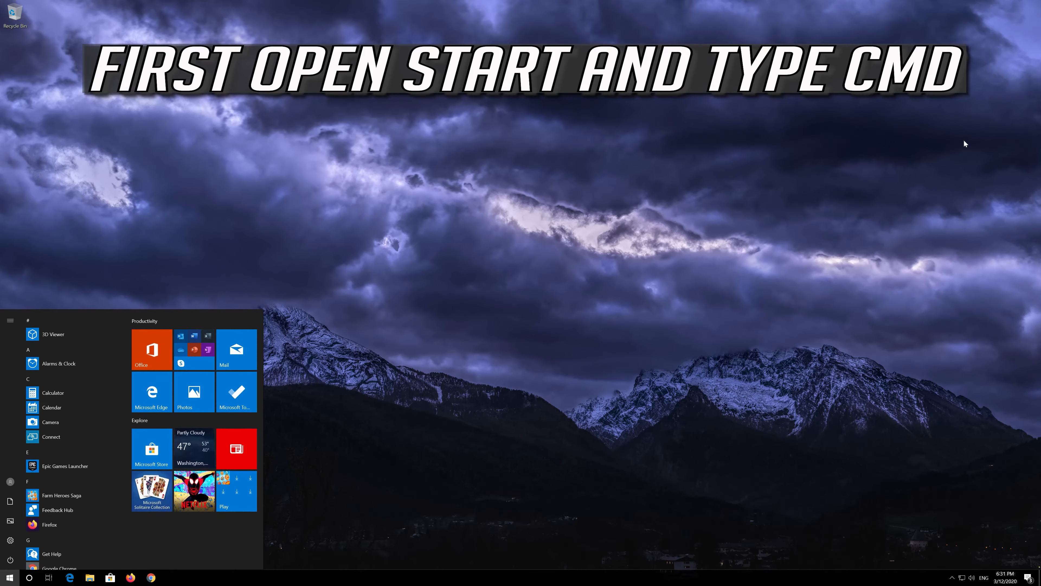
pyautogui.write('cmd')
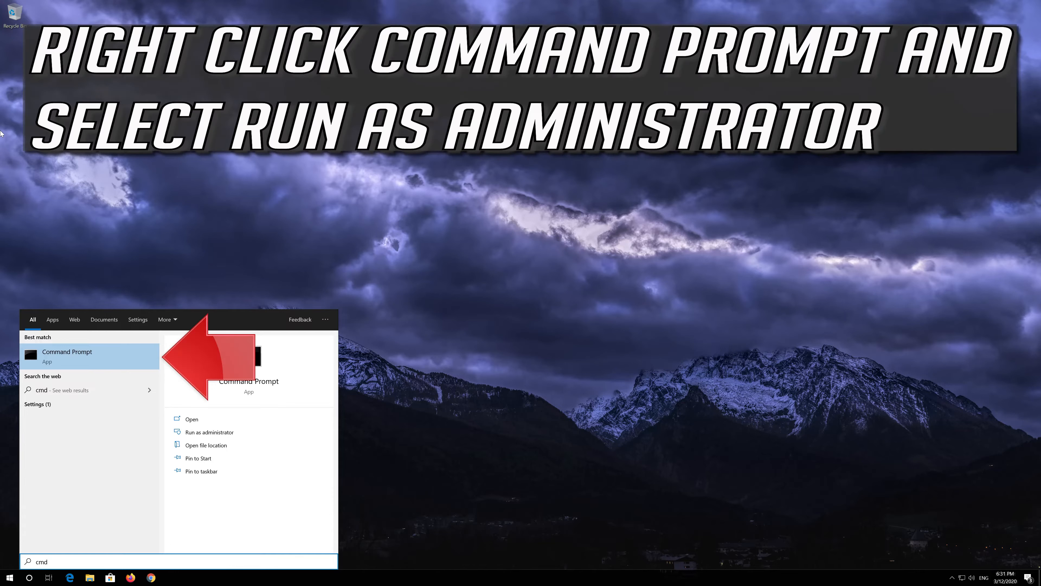
pyautogui.rightClick(106, 362)
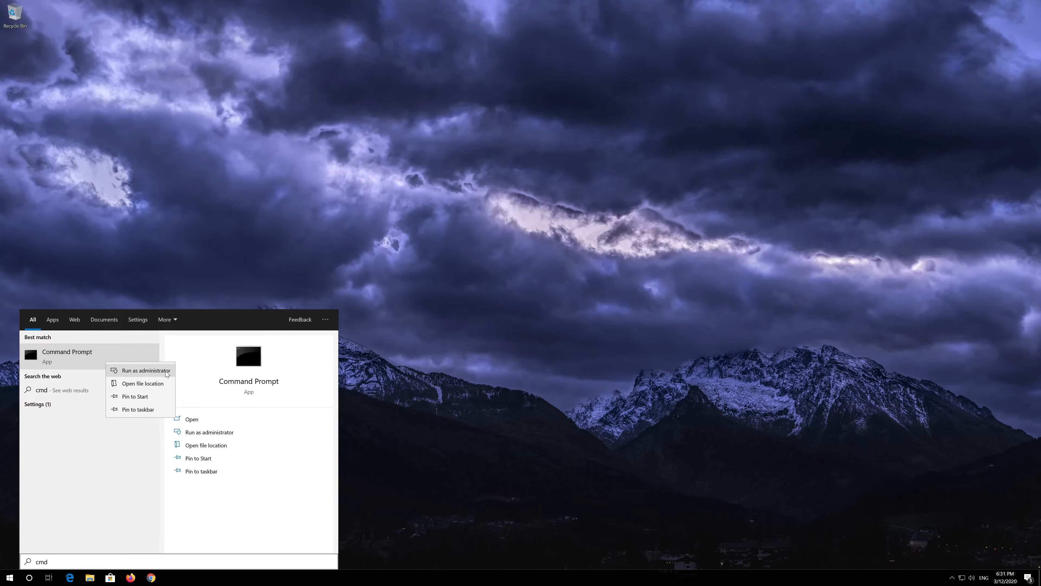
pyautogui.click(165, 371)
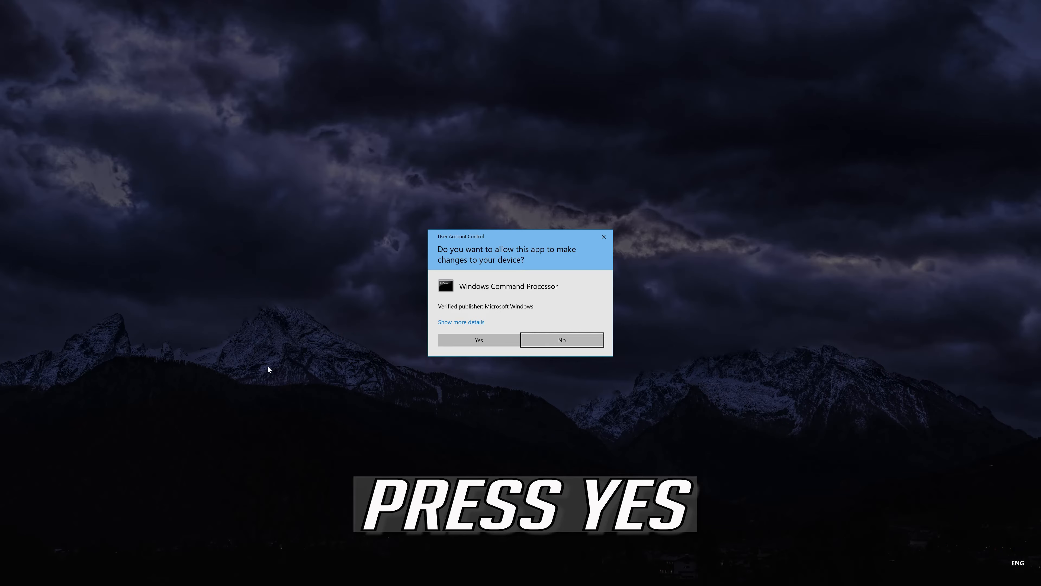
pyautogui.click(486, 343)
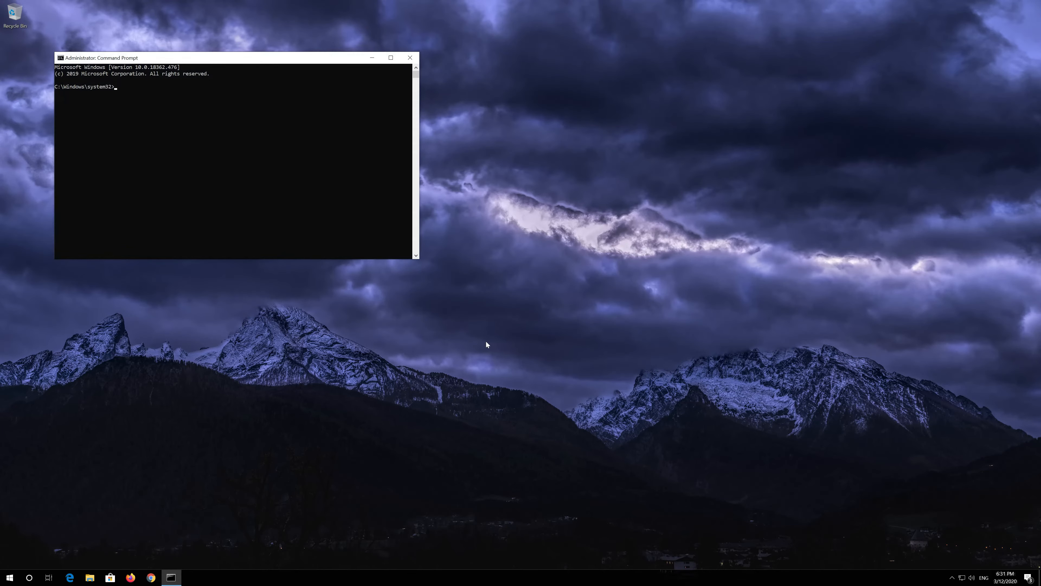
# Move the Command Prompt window to the middle of the desktop and enlarge it
pyautogui.moveTo(316, 59); pyautogui.dragTo(557, 169)
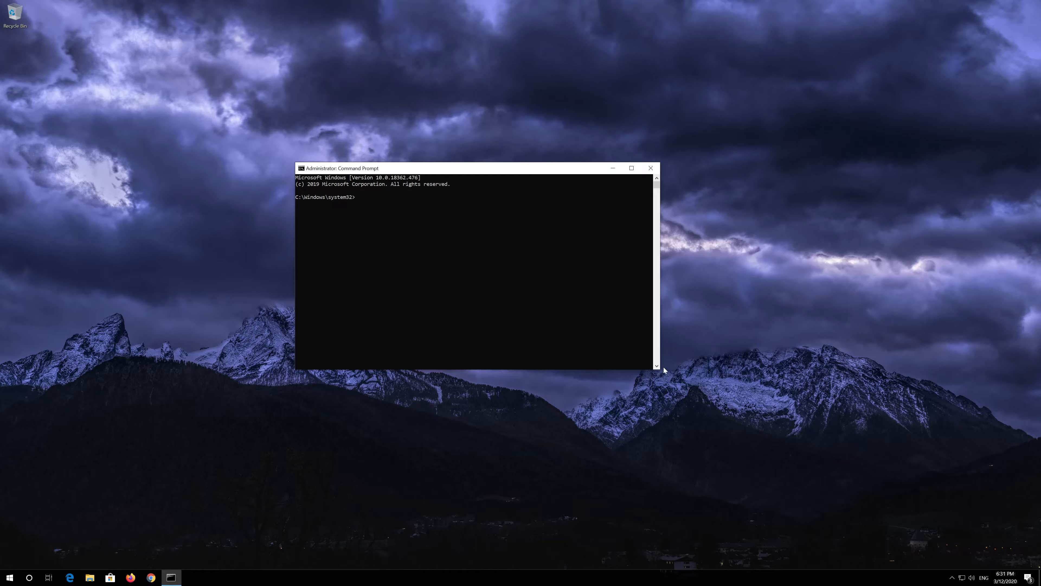
pyautogui.moveTo(660, 369); pyautogui.dragTo(722, 392)
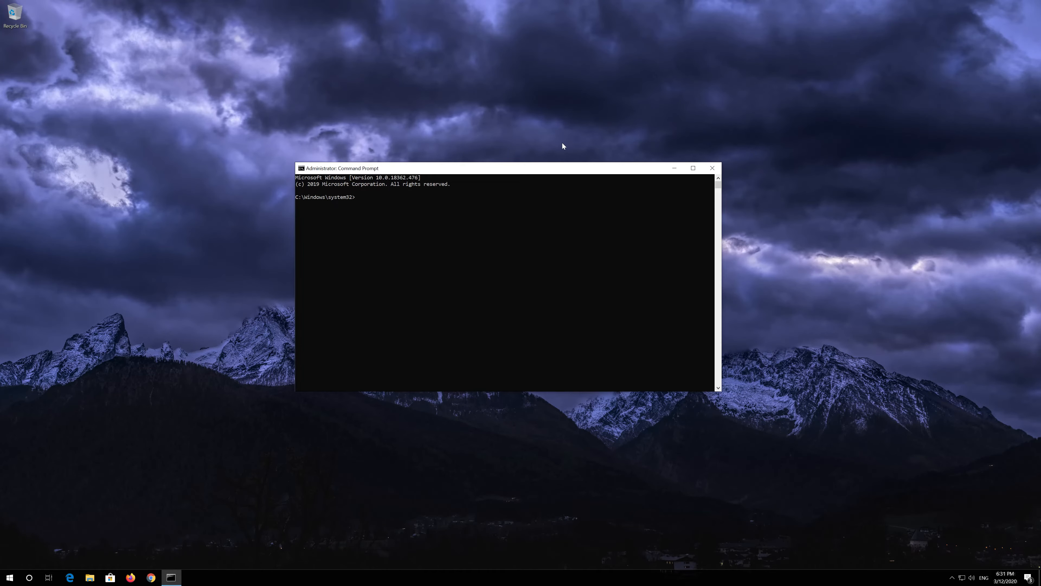
pyautogui.moveTo(571, 171); pyautogui.dragTo(582, 158)
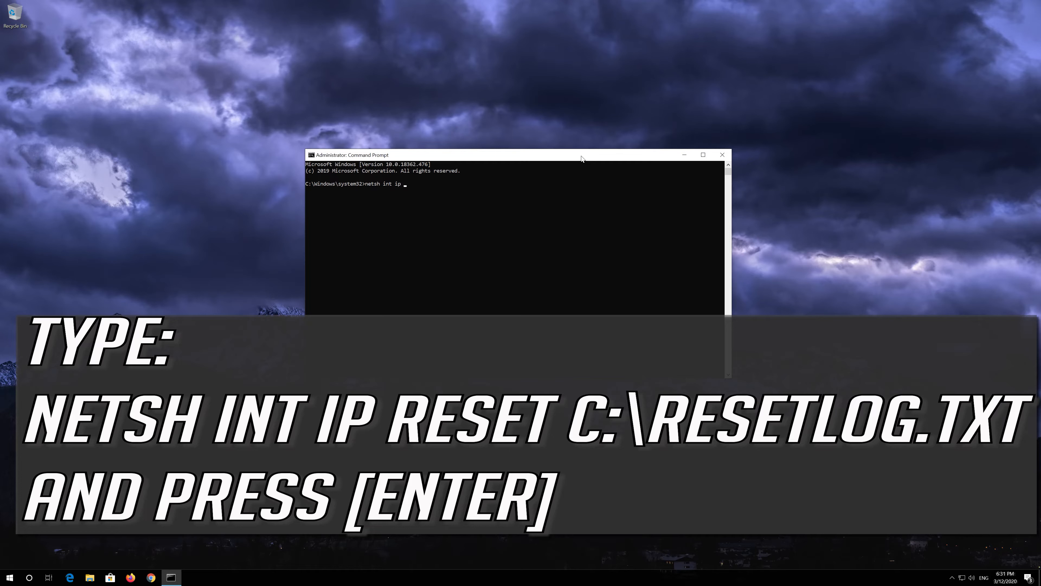
# Reset the TCP/IP stack with netsh int ip reset C:\resetlog.txt and the Winsock catalog with netsh winsock reset
pyautogui.write('t C:\reset')
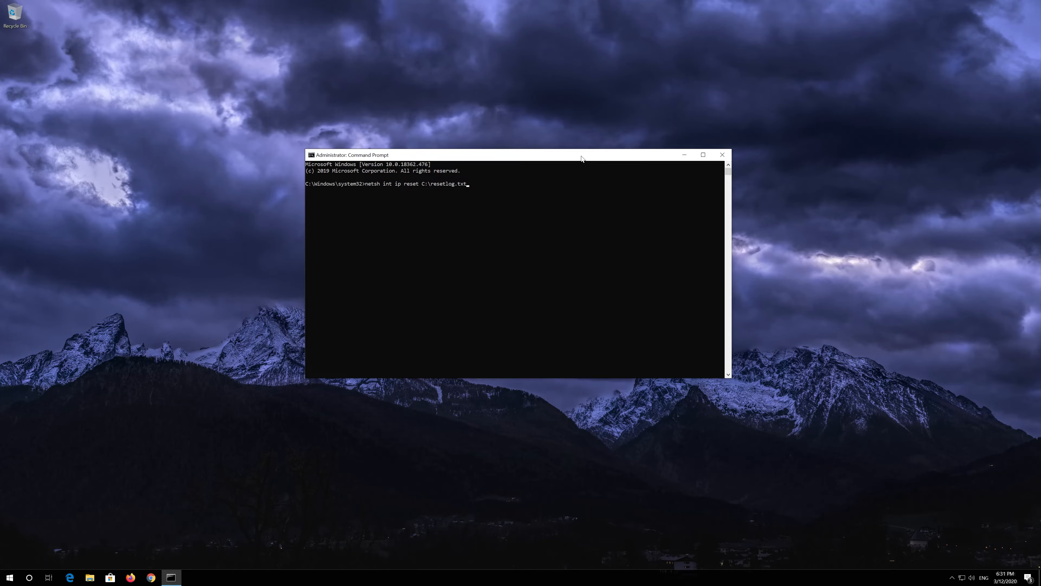
pyautogui.press('Return')
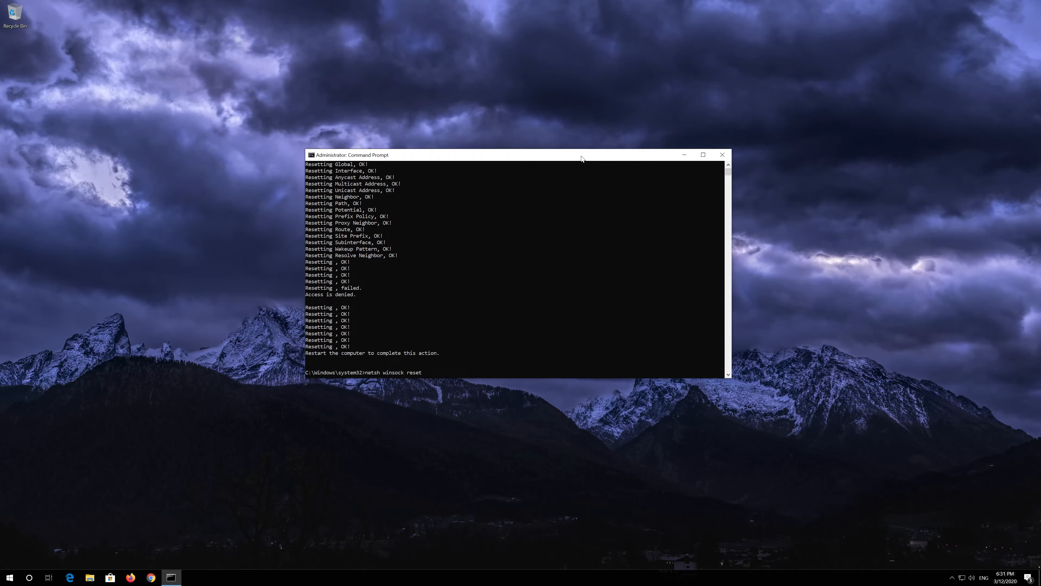
pyautogui.press('Return')
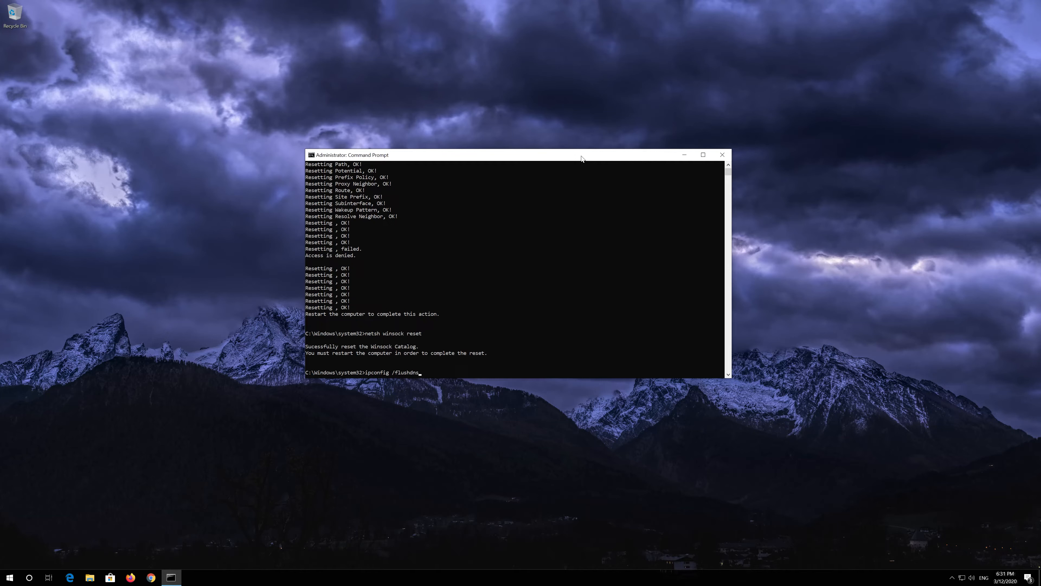
# Flush the DNS resolver cache with ipconfig /flushdns and close Command Prompt with exit
pyautogui.press('Return')
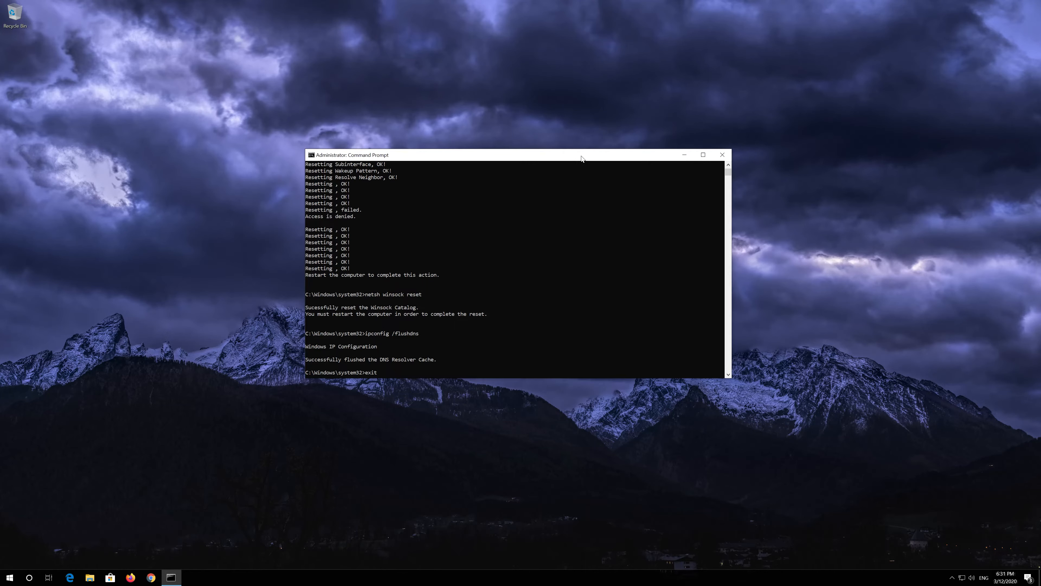
pyautogui.press('Return')
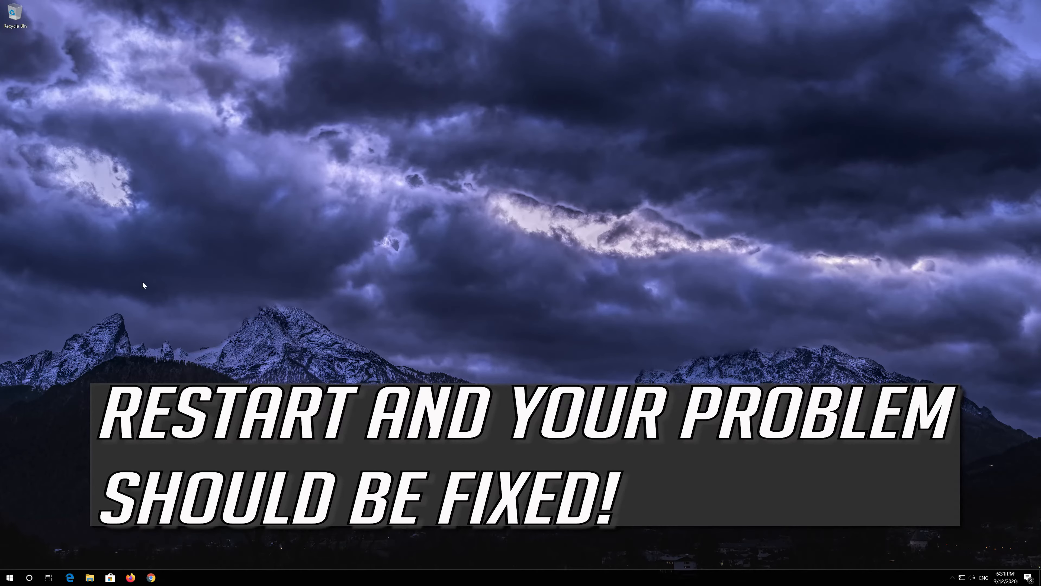
# Restart the computer to complete the IP and Winsock resets
pyautogui.click(4, 575)
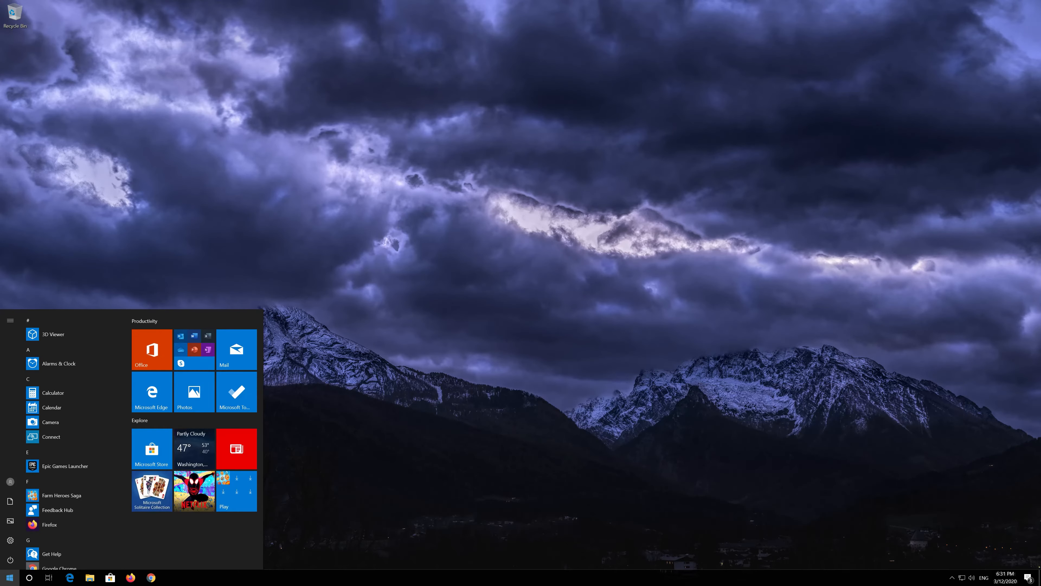
pyautogui.click(11, 560)
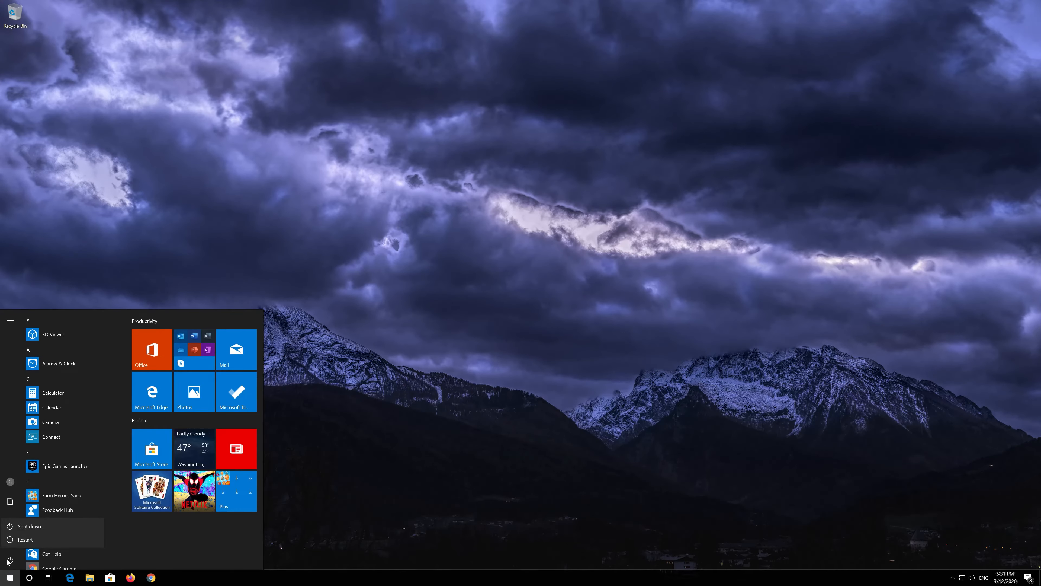
pyautogui.click(25, 539)
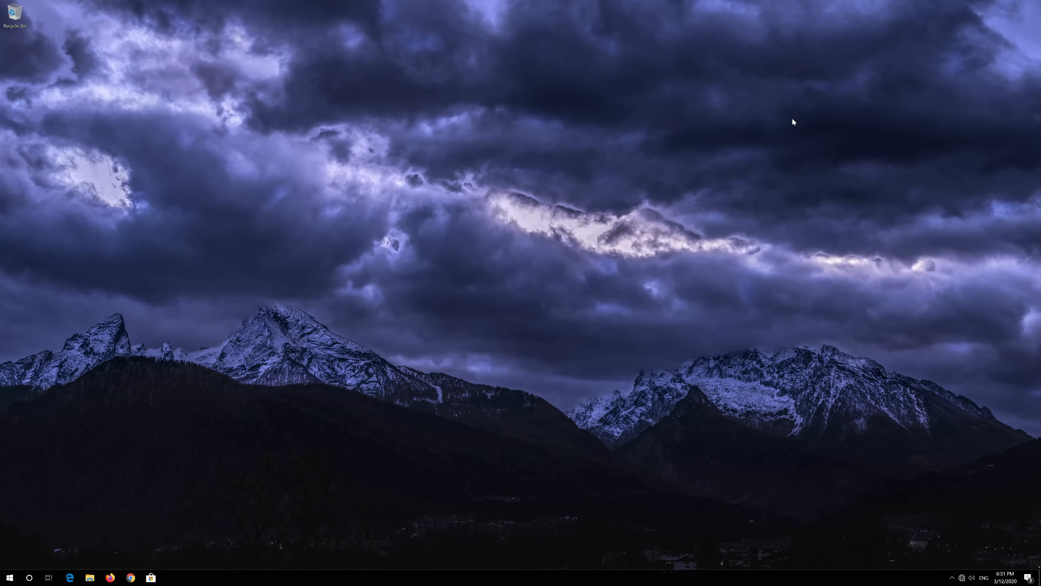
# Open Windows Settings and go to the Troubleshoot page of Update & Security
pyautogui.press('super')
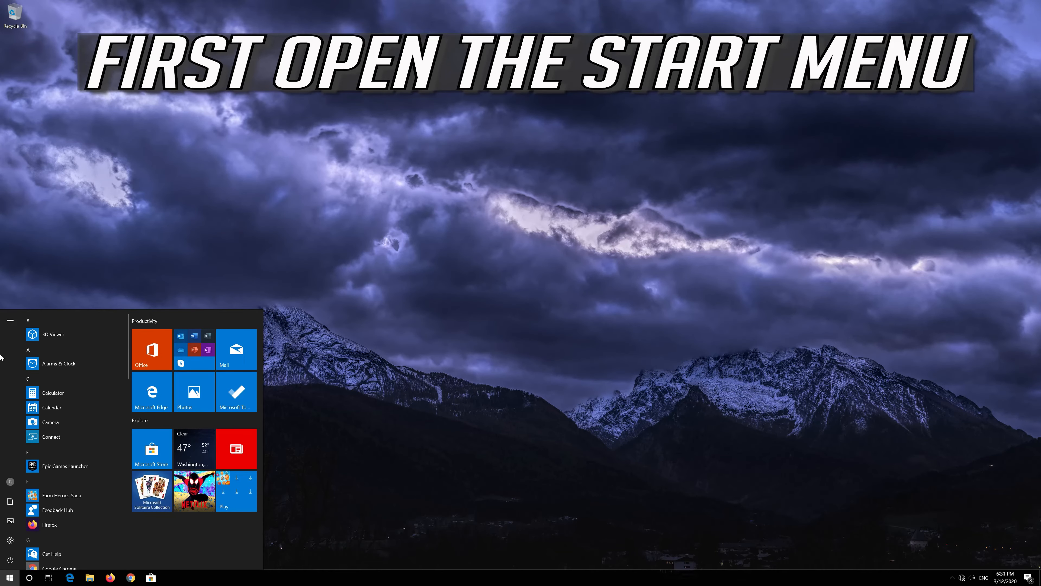
pyautogui.moveTo(15, 543)
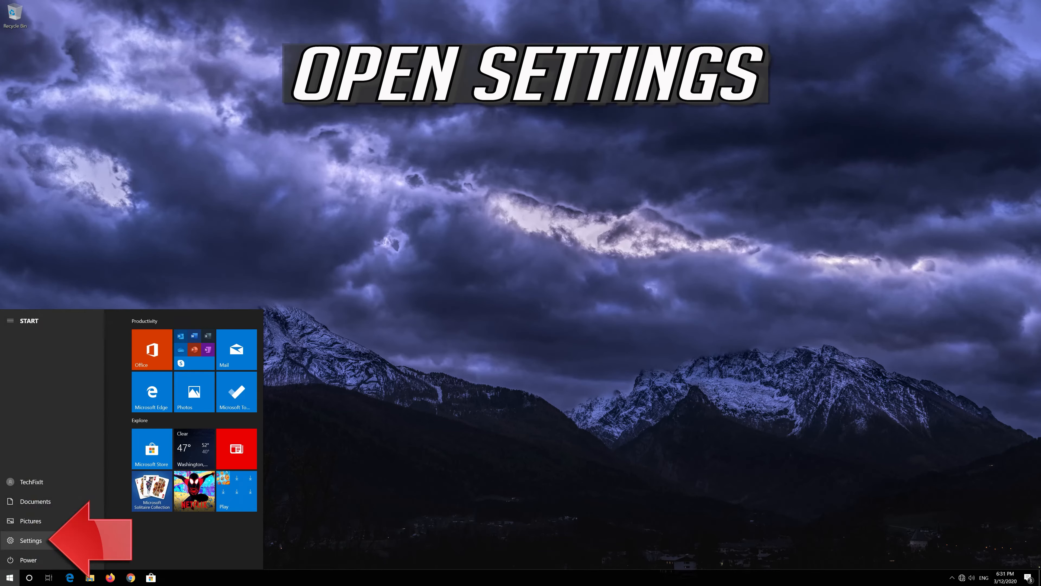
pyautogui.click(72, 541)
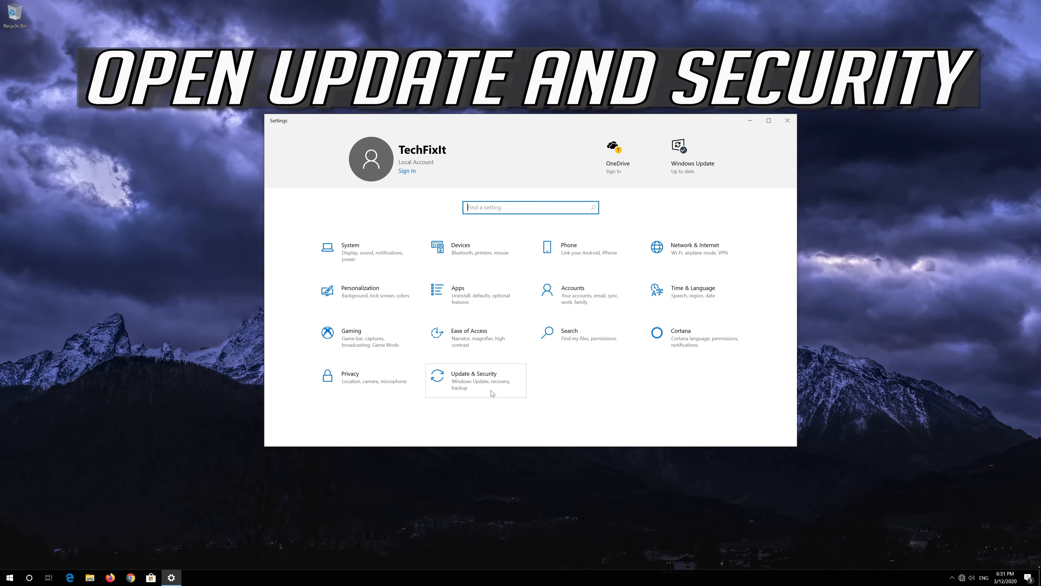
pyautogui.click(464, 387)
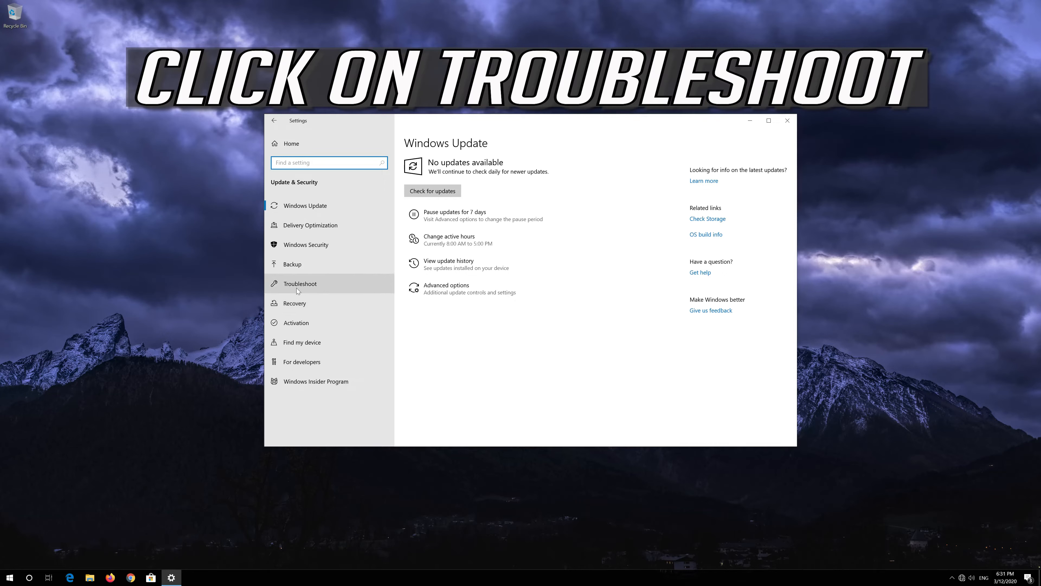
pyautogui.click(337, 283)
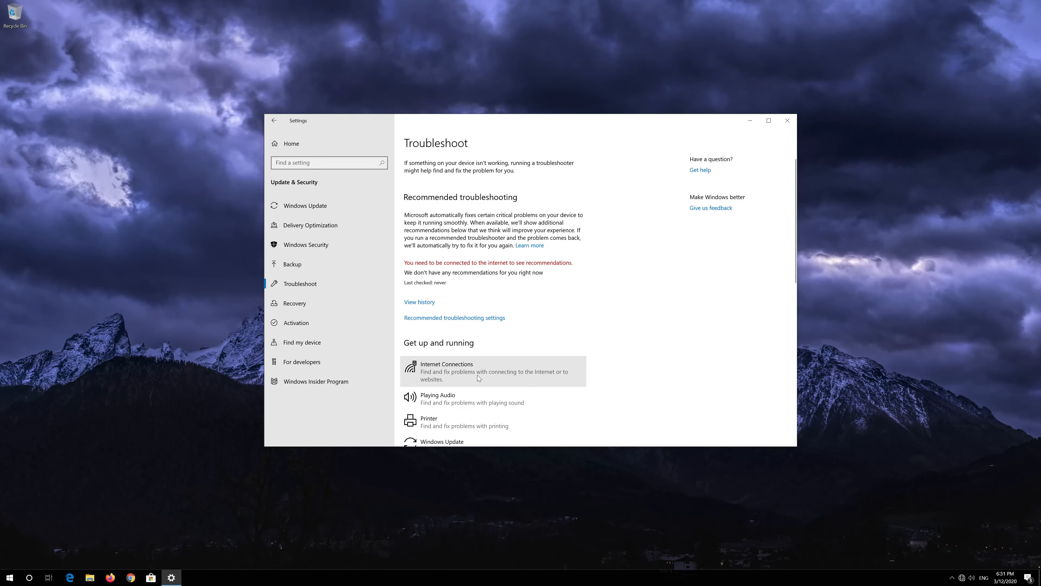
# Run the Internet Connections troubleshooter with the option to troubleshoot the connection to the Internet
pyautogui.click(490, 377)
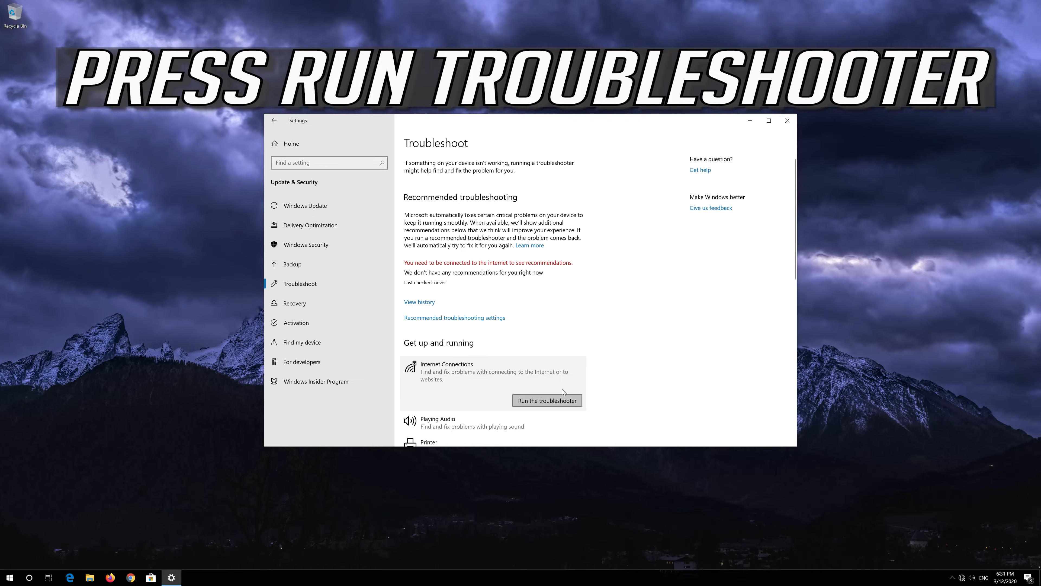
pyautogui.click(541, 398)
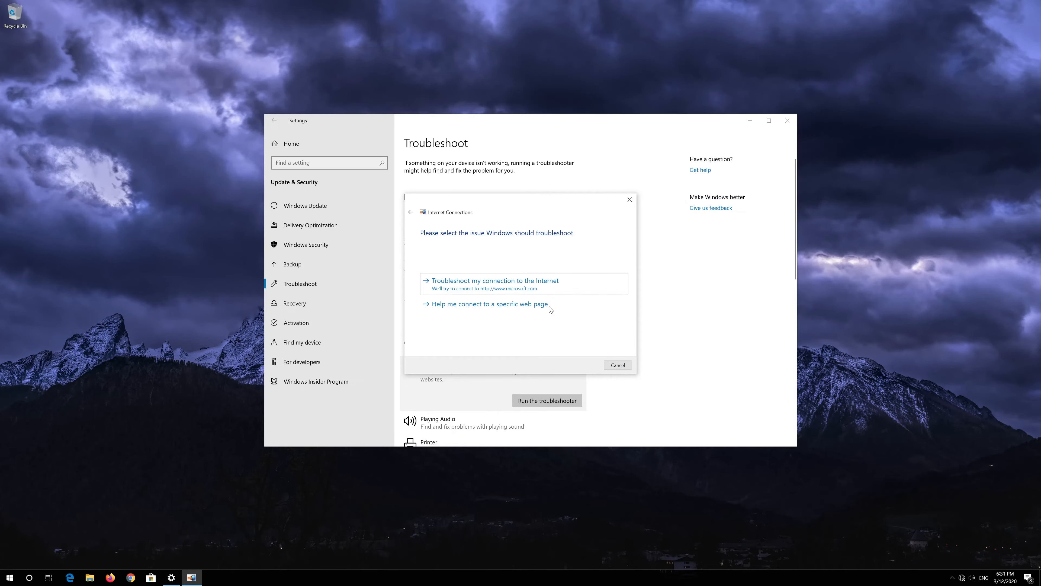
pyautogui.click(538, 287)
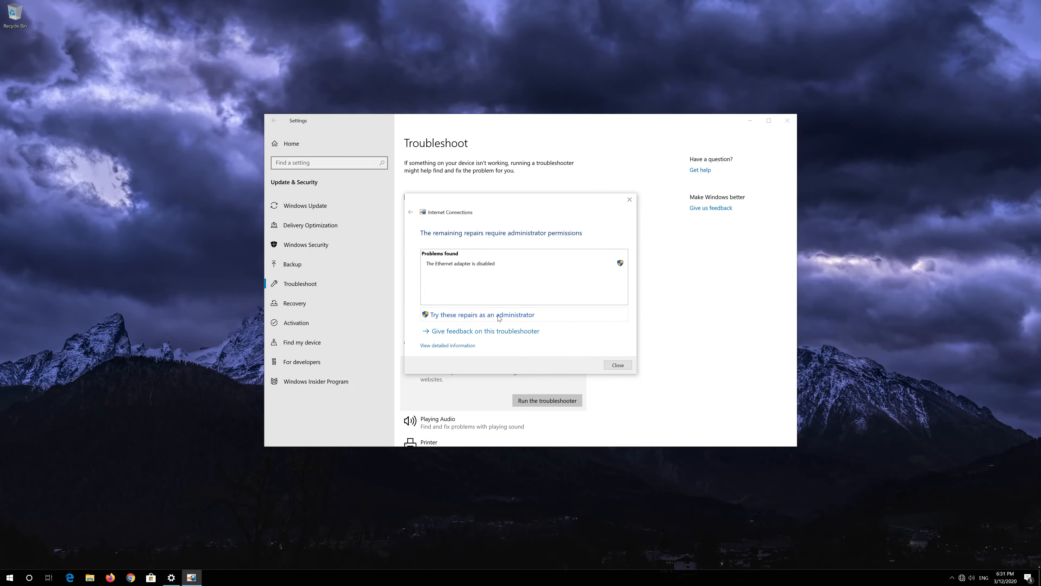
# Apply the suggested repairs as an administrator, and close the troubleshooter and Settings
pyautogui.click(520, 315)
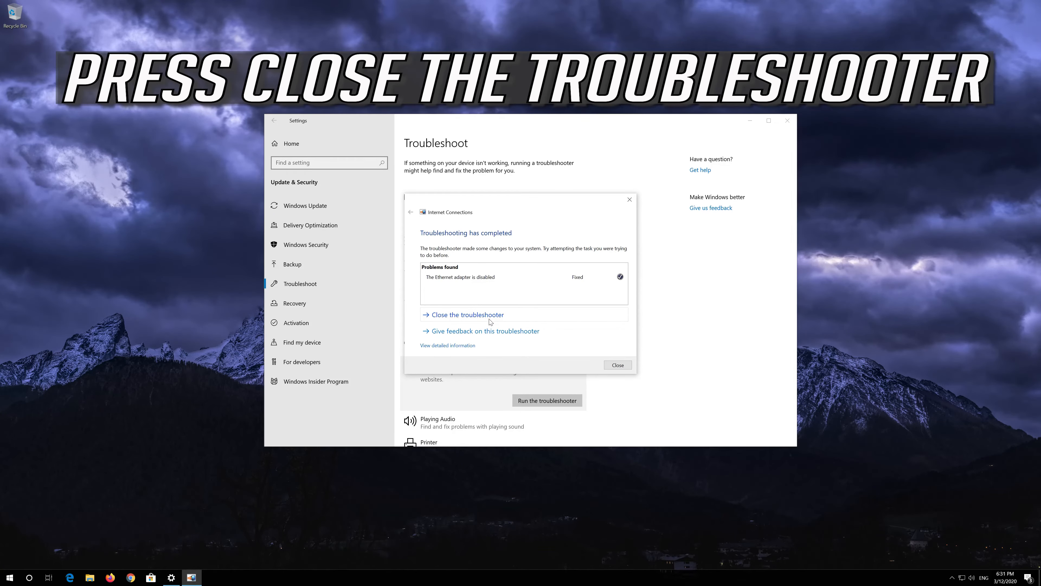
pyautogui.click(520, 318)
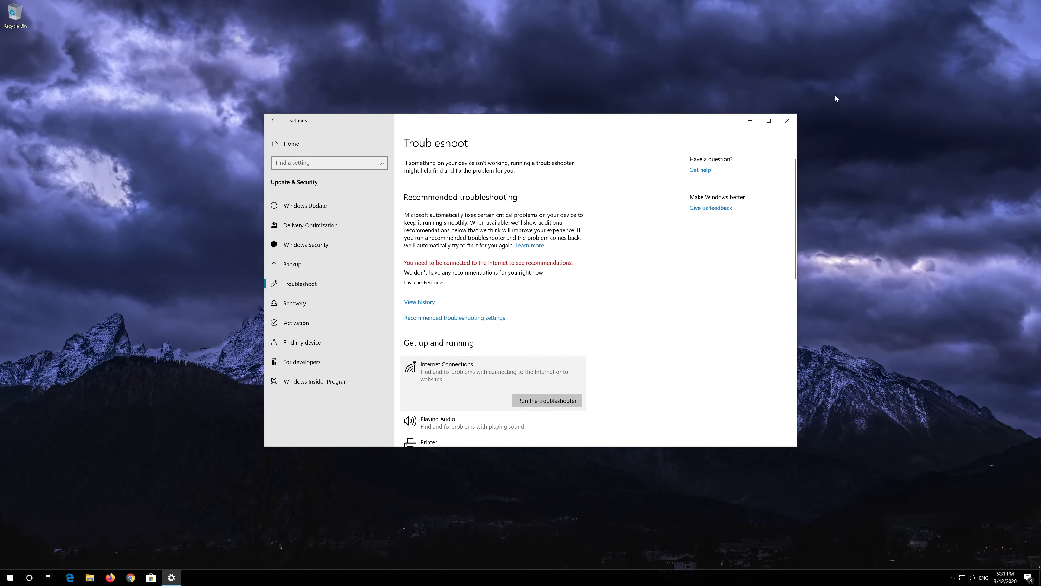
pyautogui.click(785, 121)
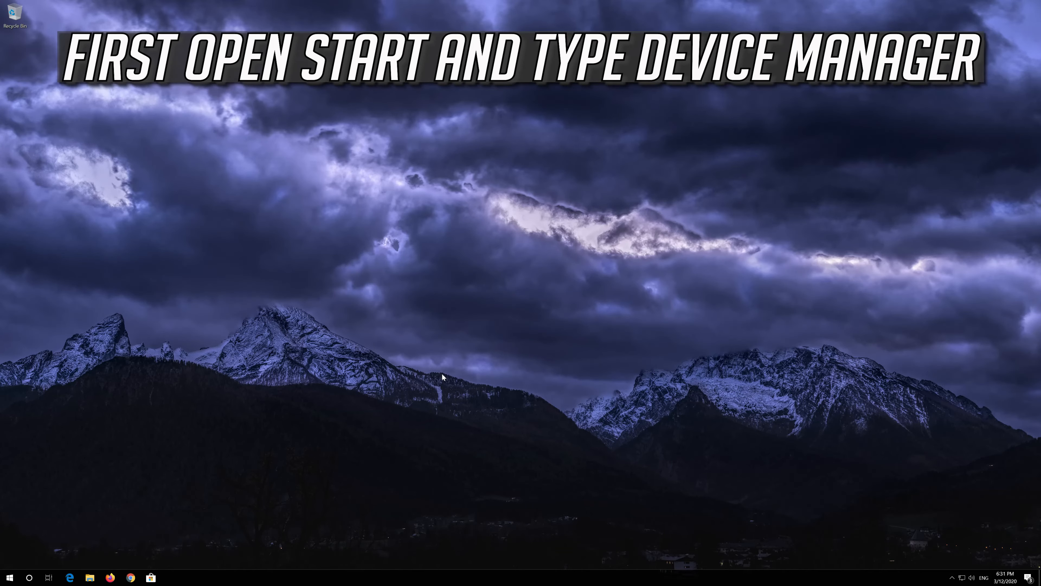
# Search for device manager, open Device Manager and move its window to the middle of the desktop
pyautogui.press('super')
pyautogui.write('devi')
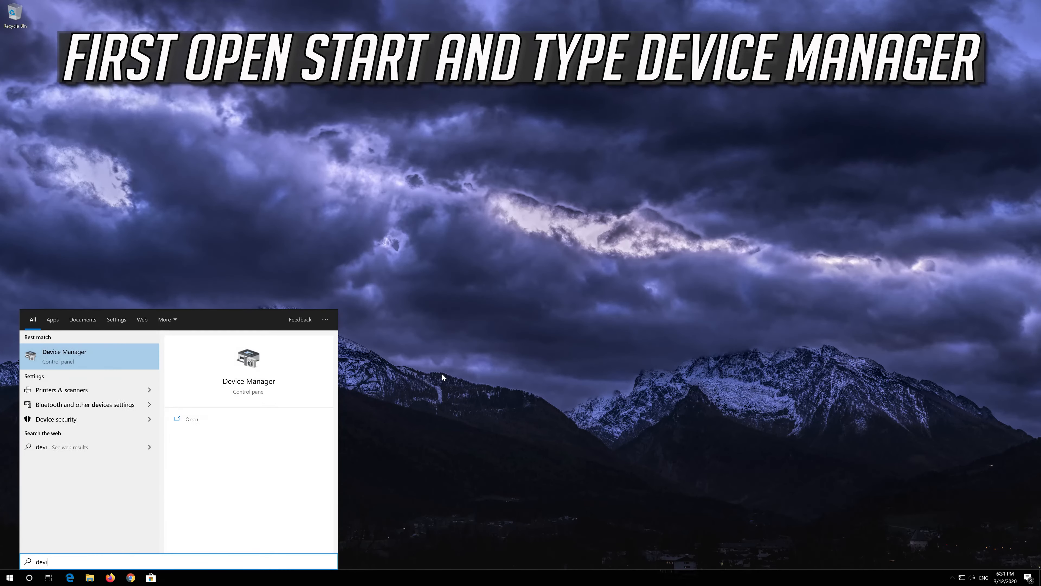
pyautogui.write('ce manager')
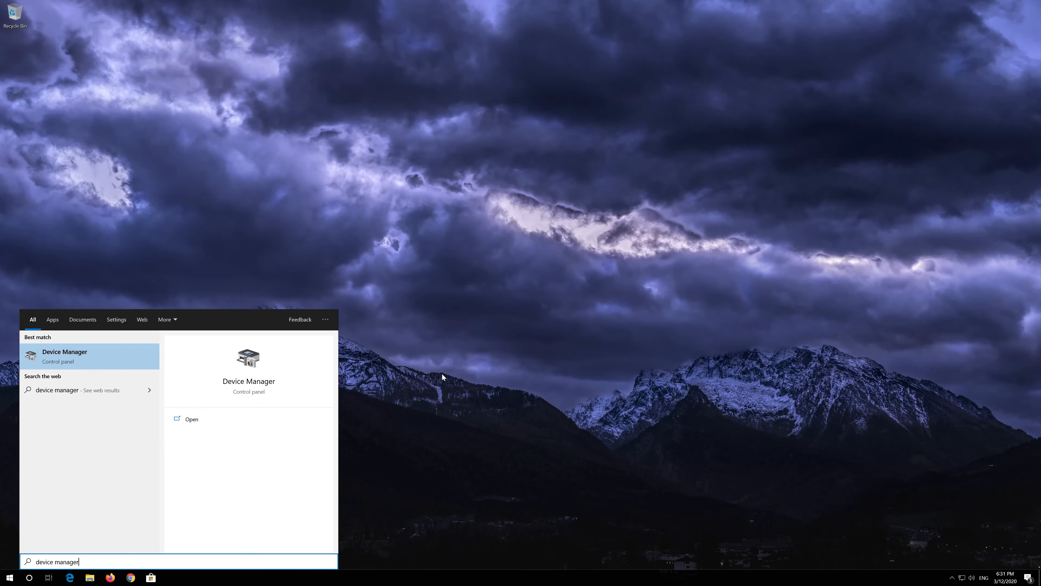
pyautogui.click(78, 356)
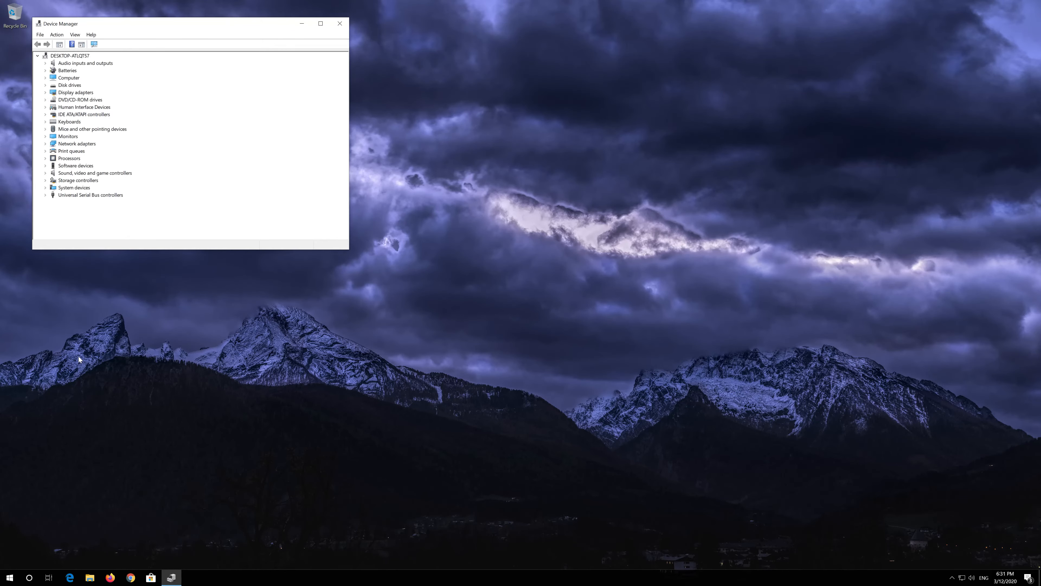
pyautogui.moveTo(191, 31); pyautogui.dragTo(468, 139)
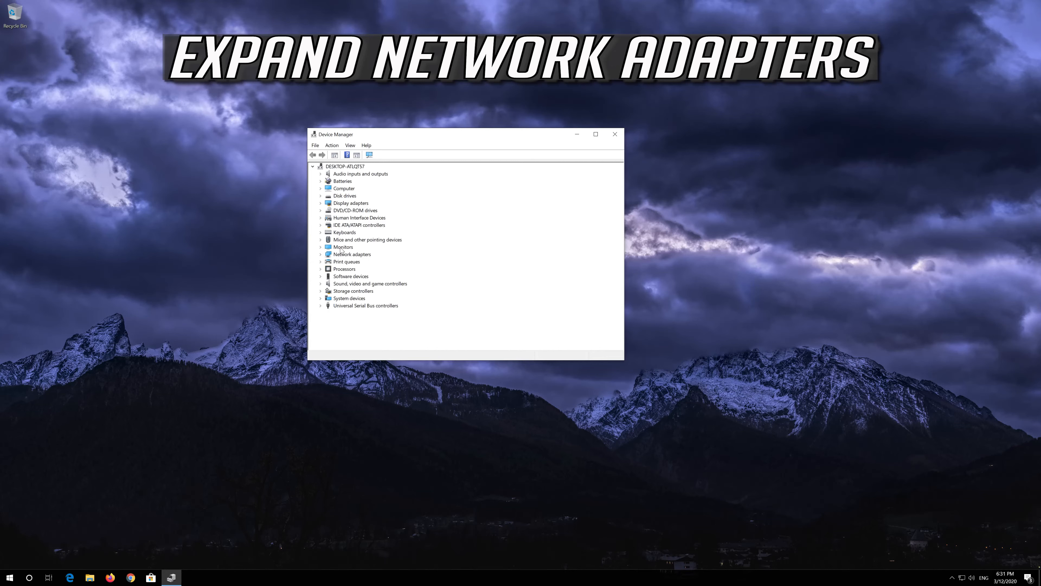
# Uninstall the Intel(R) PRO/1000 MT Desktop Adapter listed under Network adapters and confirm the removal
pyautogui.click(320, 255)
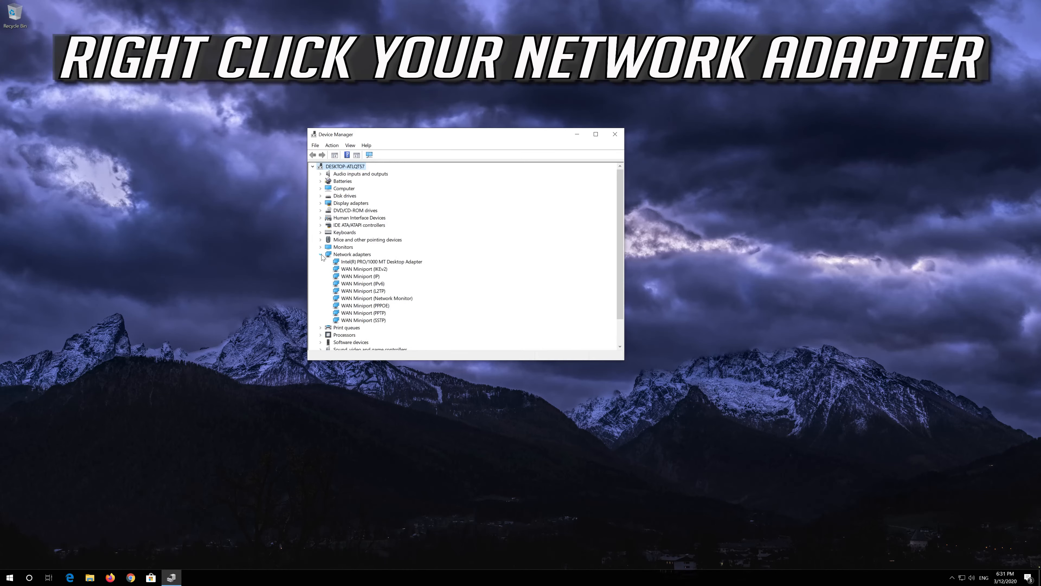
pyautogui.click(342, 263)
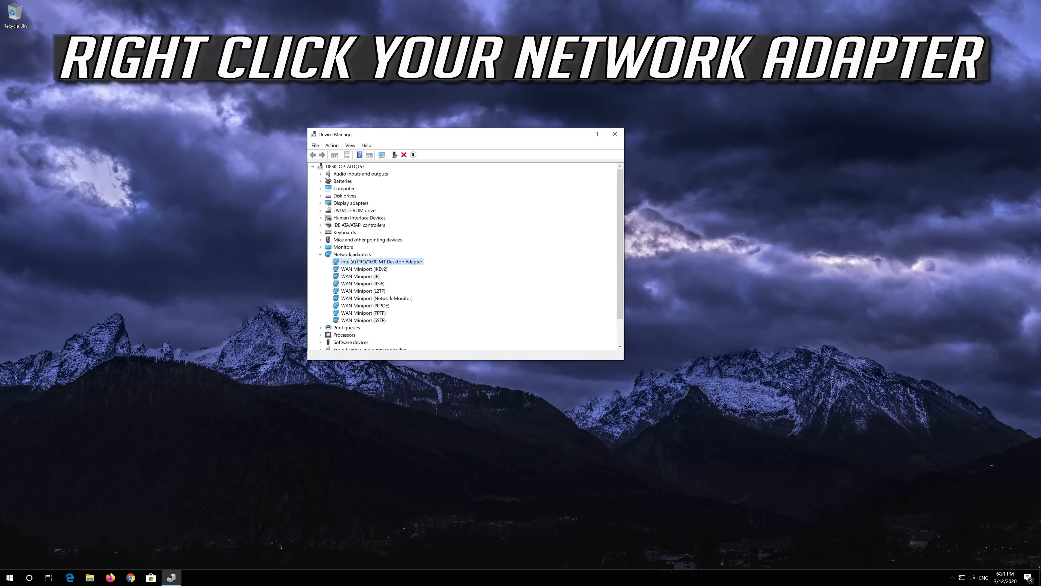
pyautogui.rightClick(386, 263)
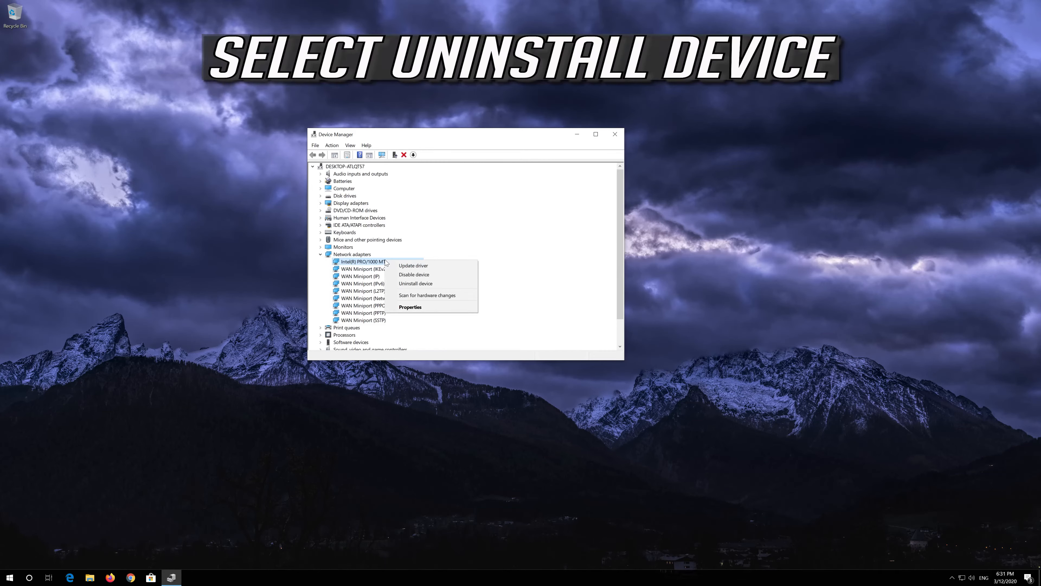
pyautogui.click(434, 285)
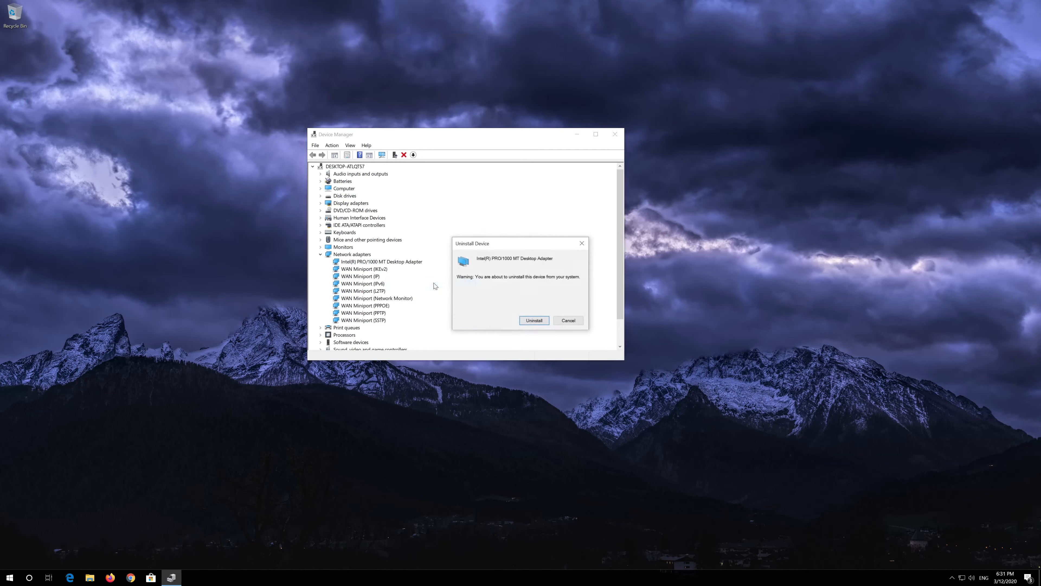
pyautogui.click(539, 320)
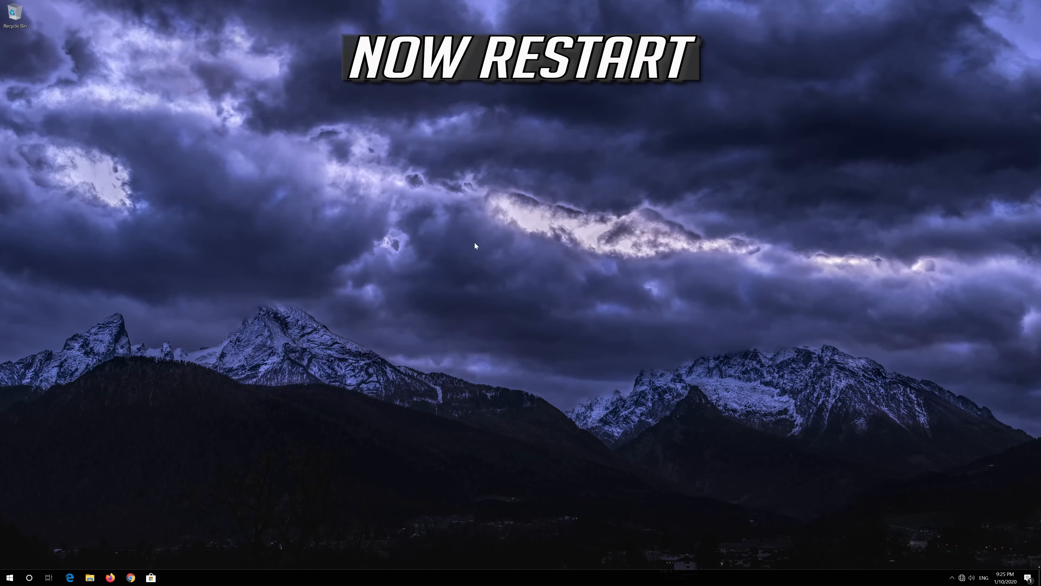
# Restart the computer to finish removing the network adapter
pyautogui.click(10, 577)
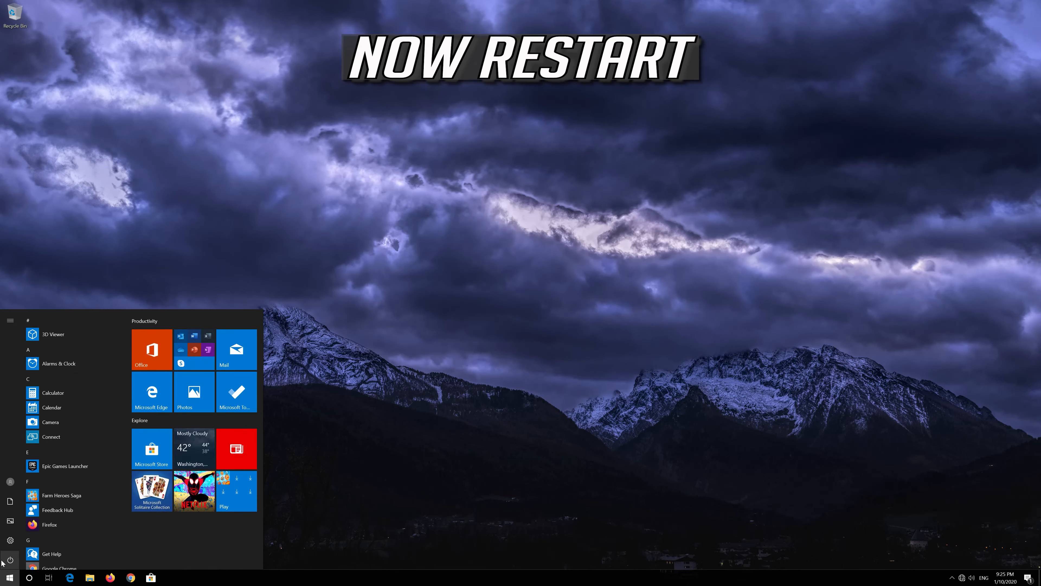